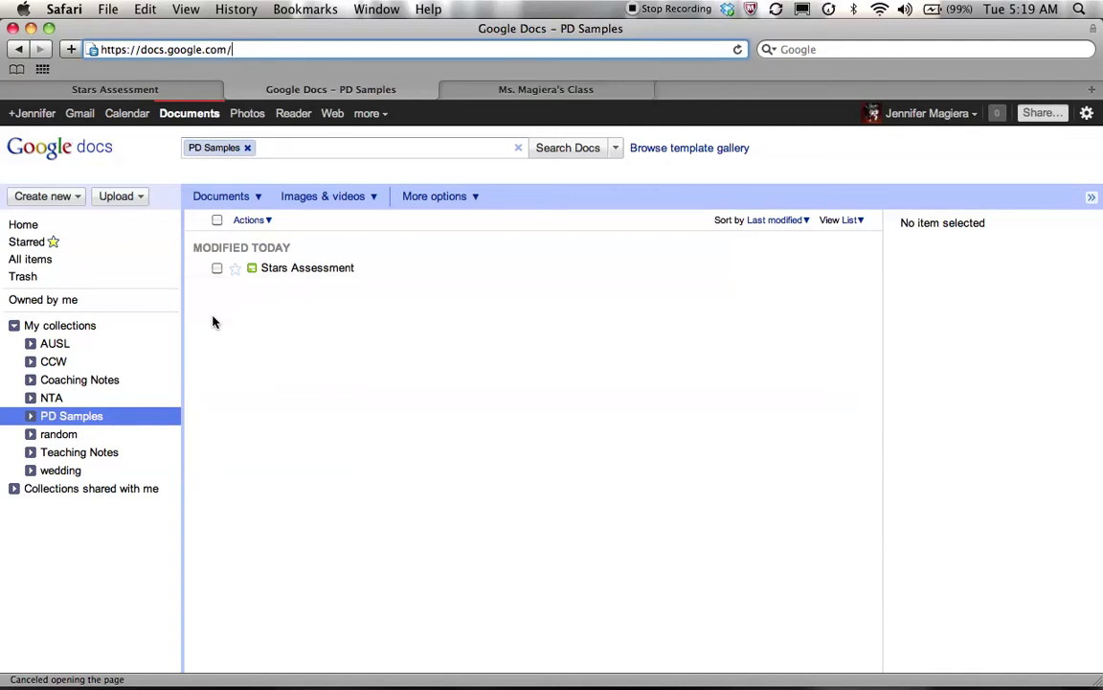
Create a new blank form and title it 'Sample Test'
click(68, 200)
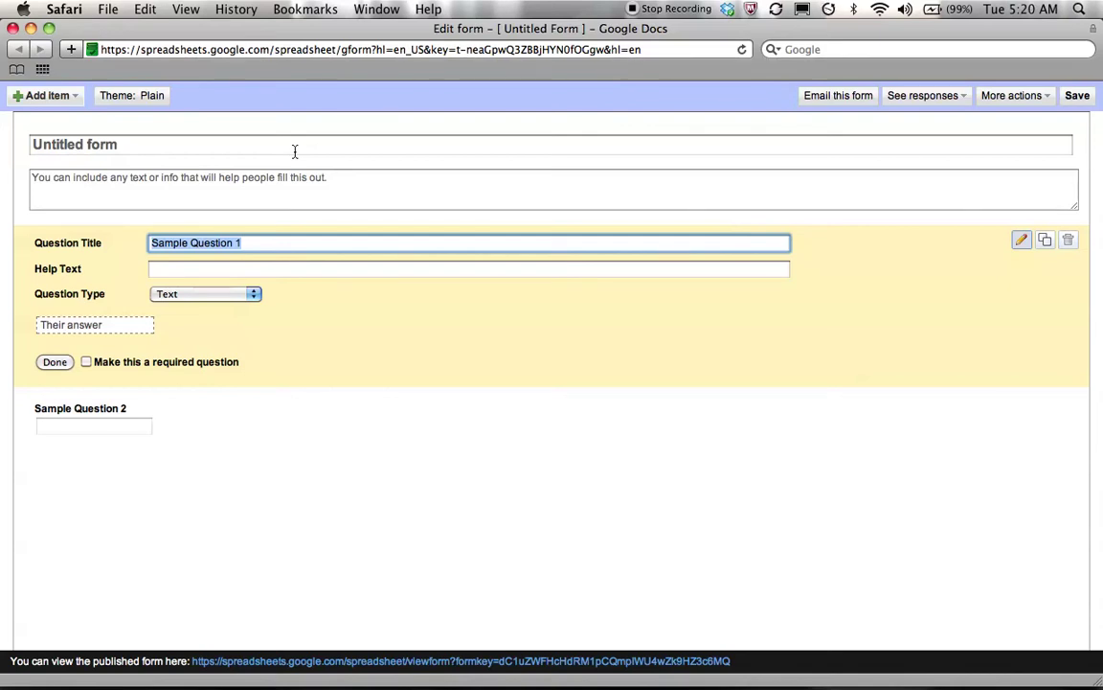
click(295, 150)
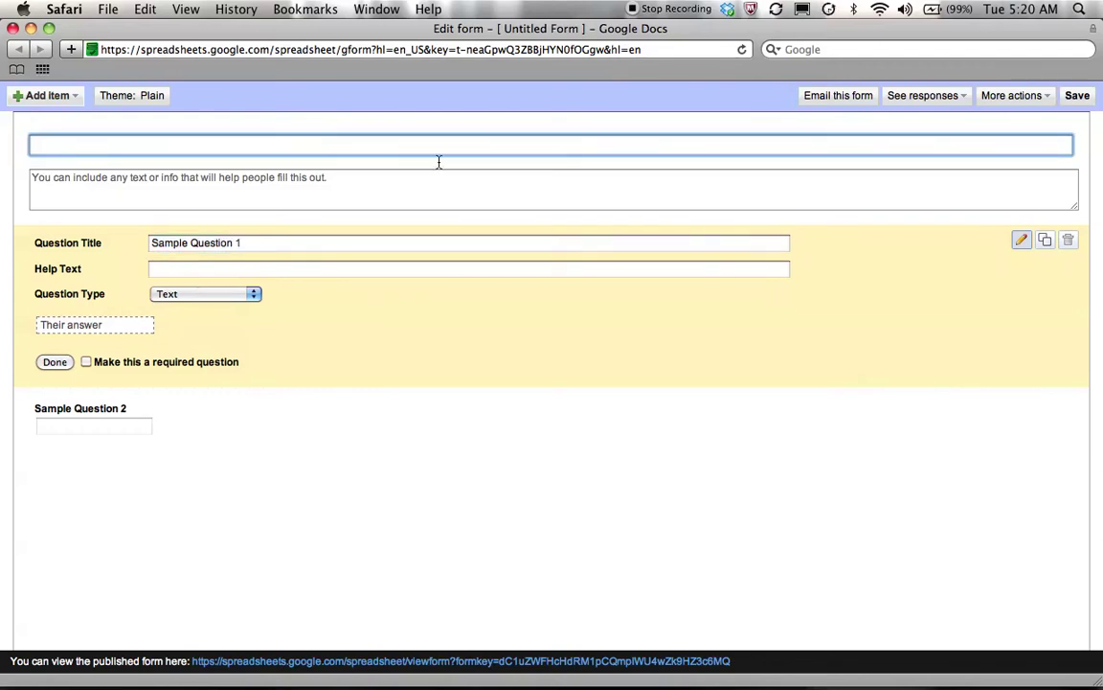
text(Sample Test)
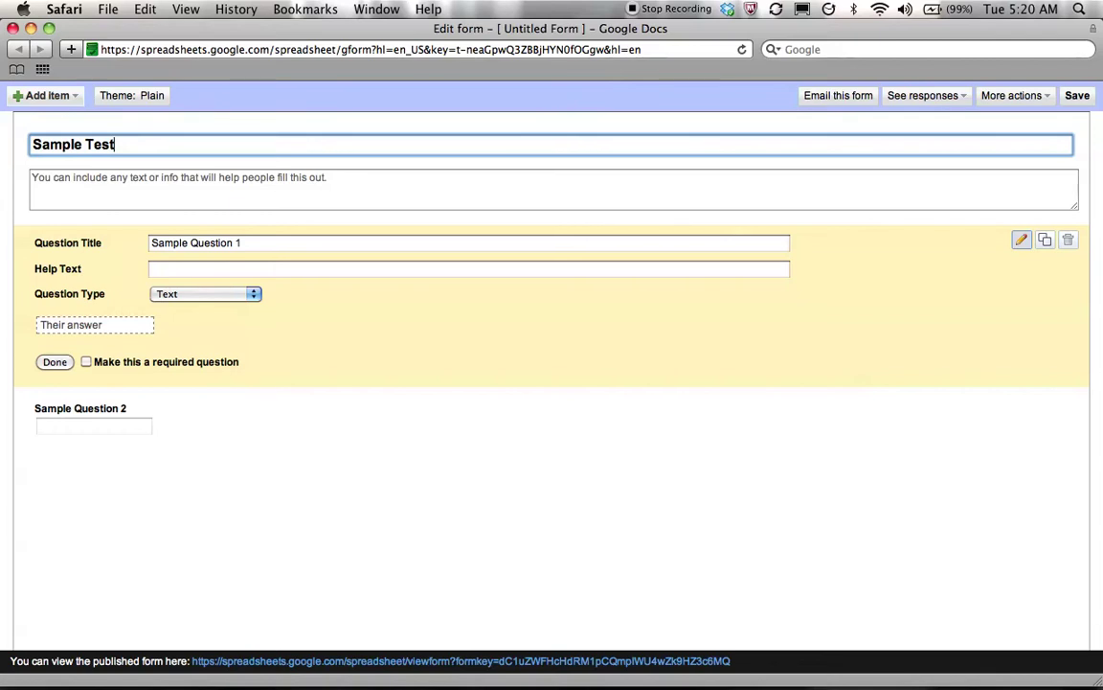
Rename the first question to 'Name' and give it the help text 'Last, First'
click(381, 244)
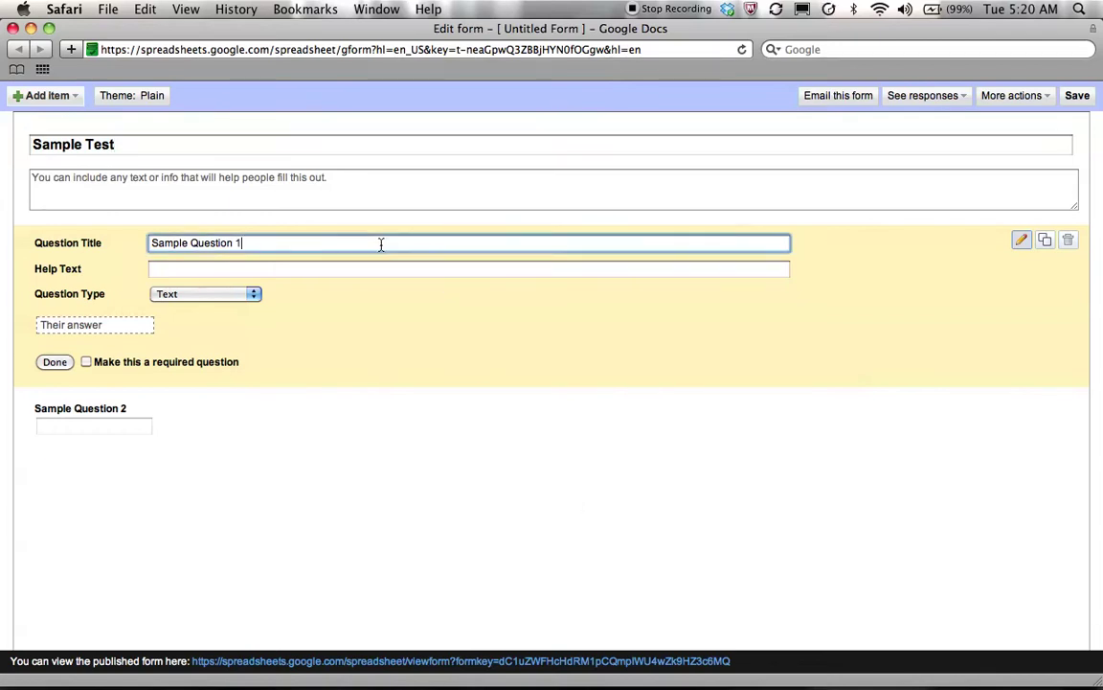
click(322, 170)
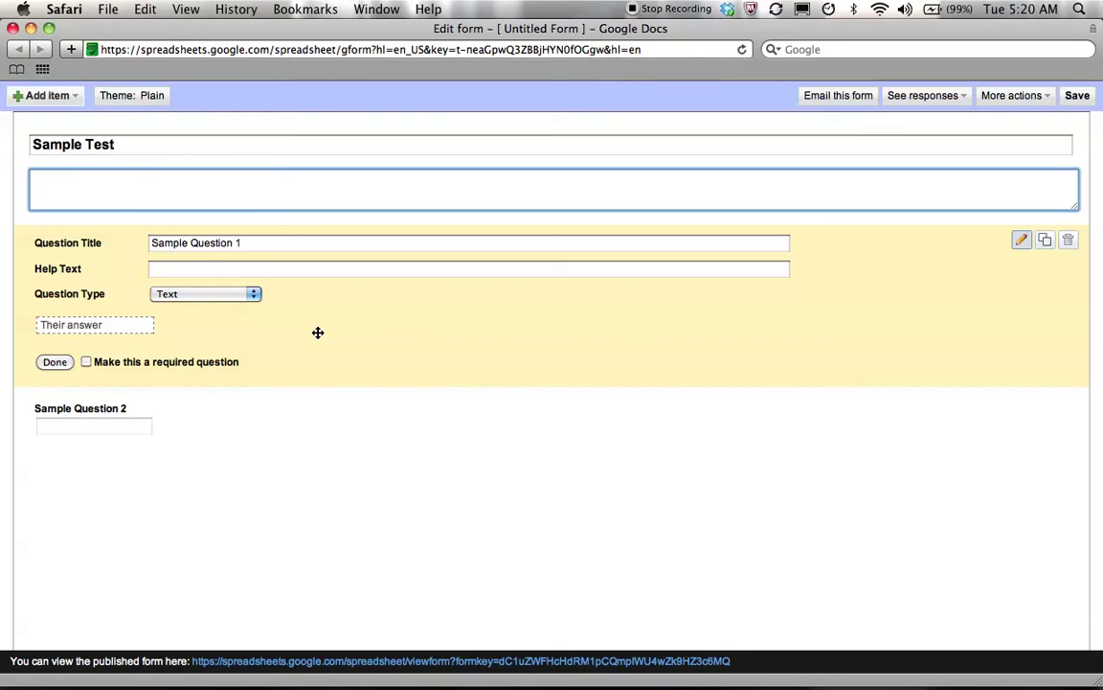
click(312, 248)
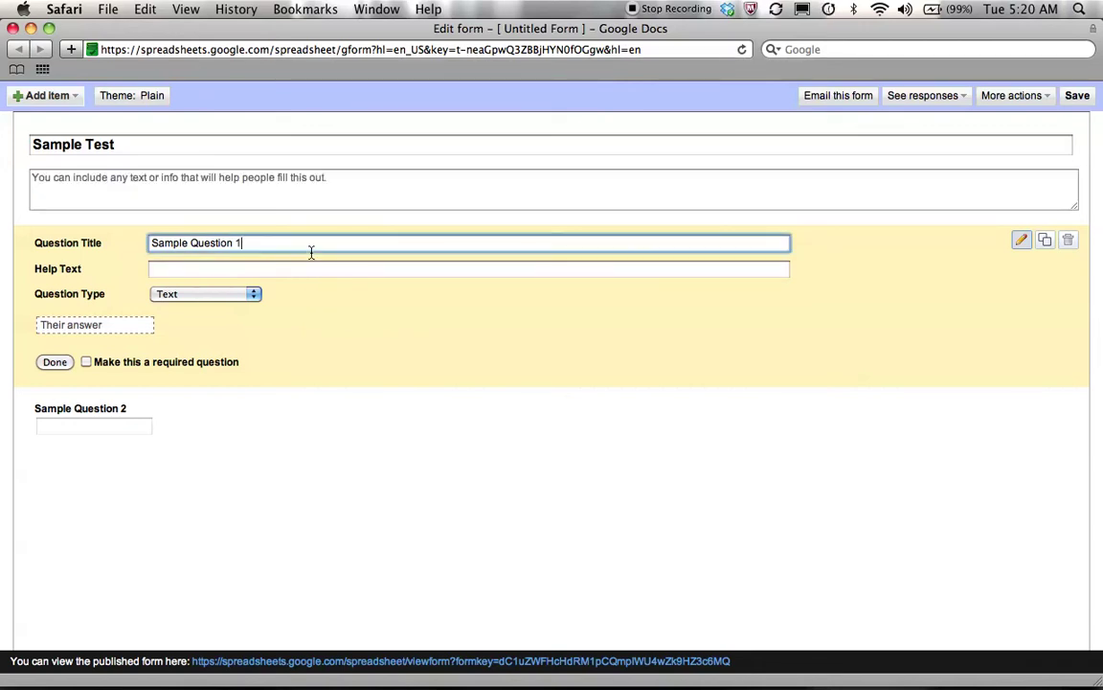
drag(293, 249, 135, 246)
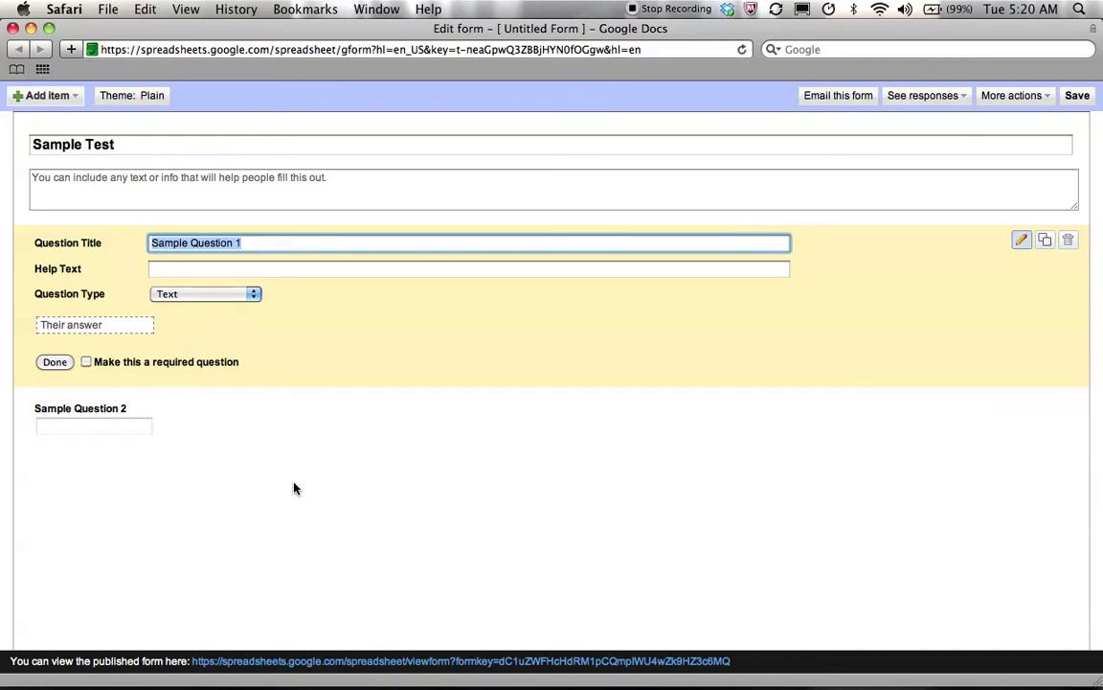
text(Na)
key(BackSpace)
text(ame)
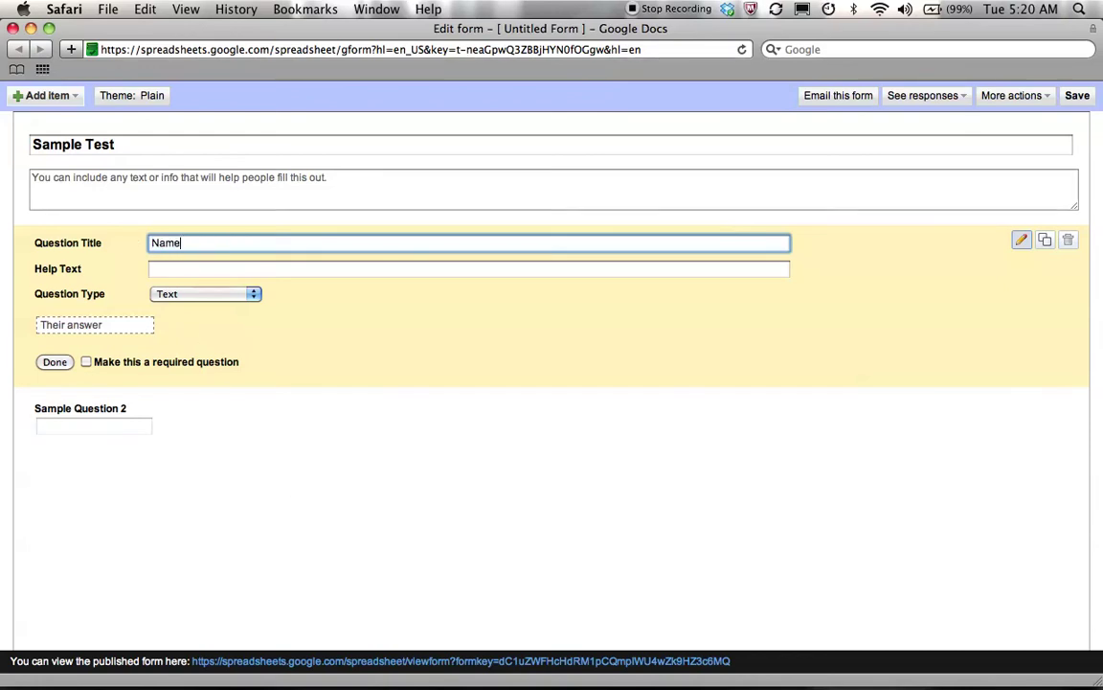
click(217, 268)
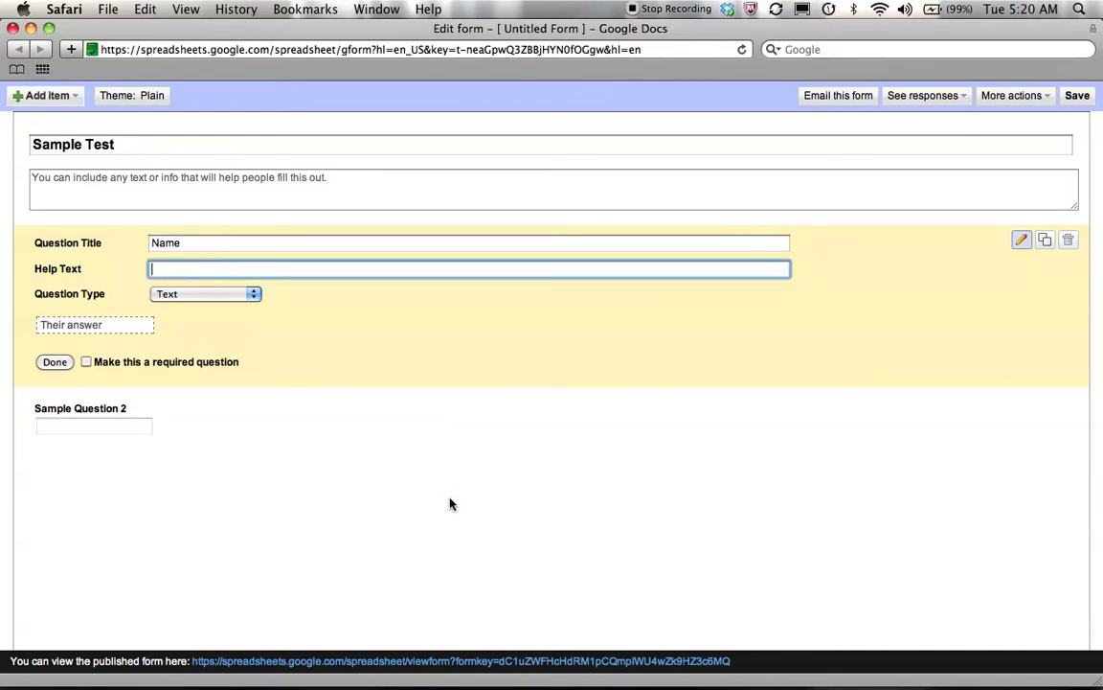
text(Last, First)
Try the paragraph, multiple-choice, checkbox and scale types, then keep the Name question as Text
click(185, 294)
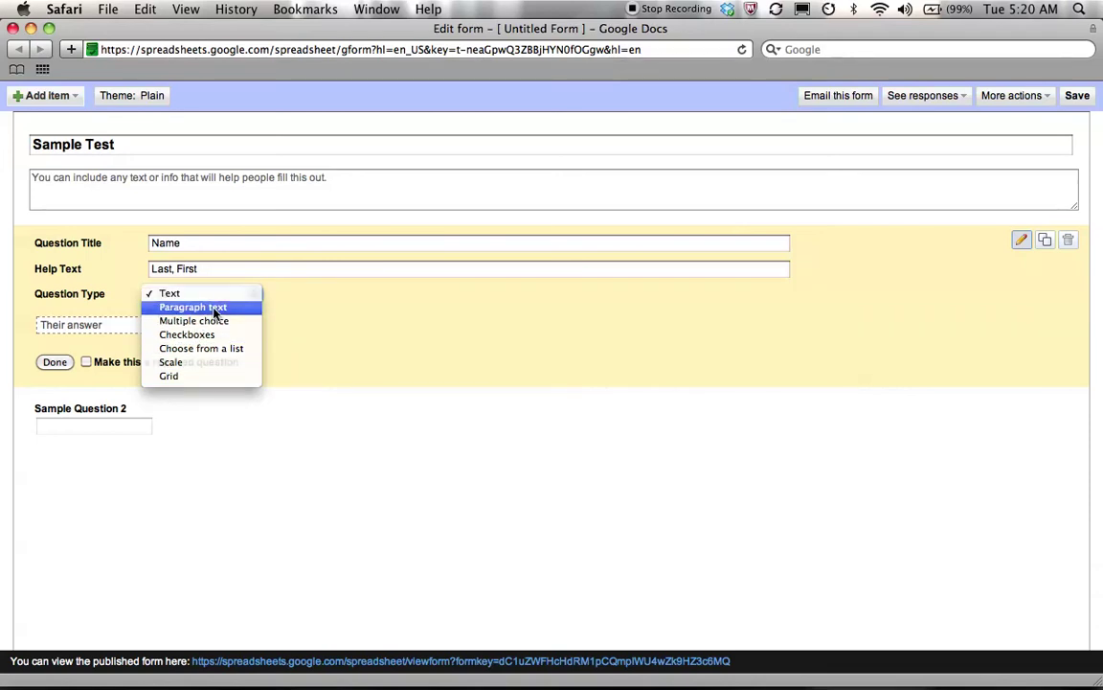
click(212, 308)
click(207, 293)
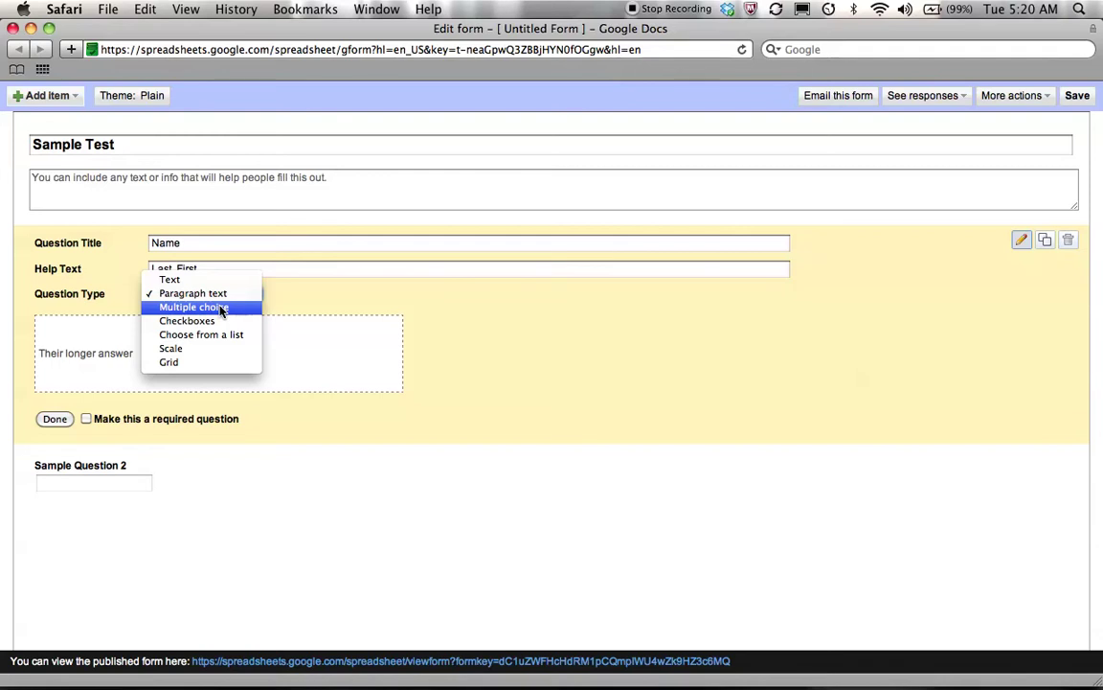
click(221, 309)
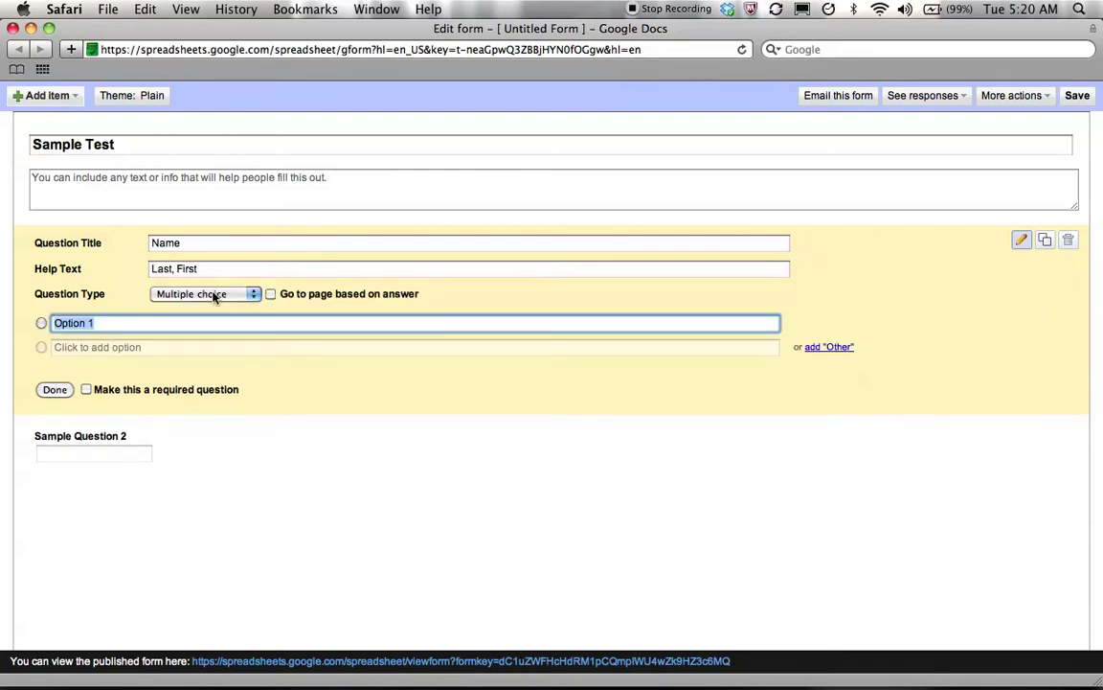
click(214, 293)
click(213, 307)
click(222, 294)
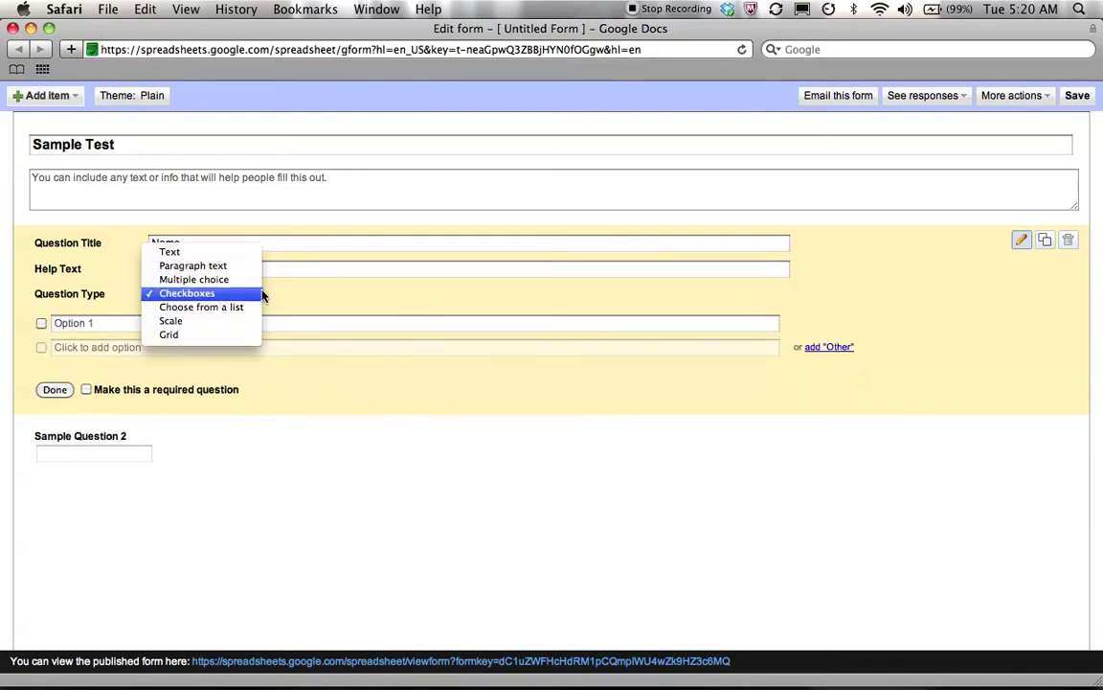
click(293, 298)
click(239, 299)
click(222, 320)
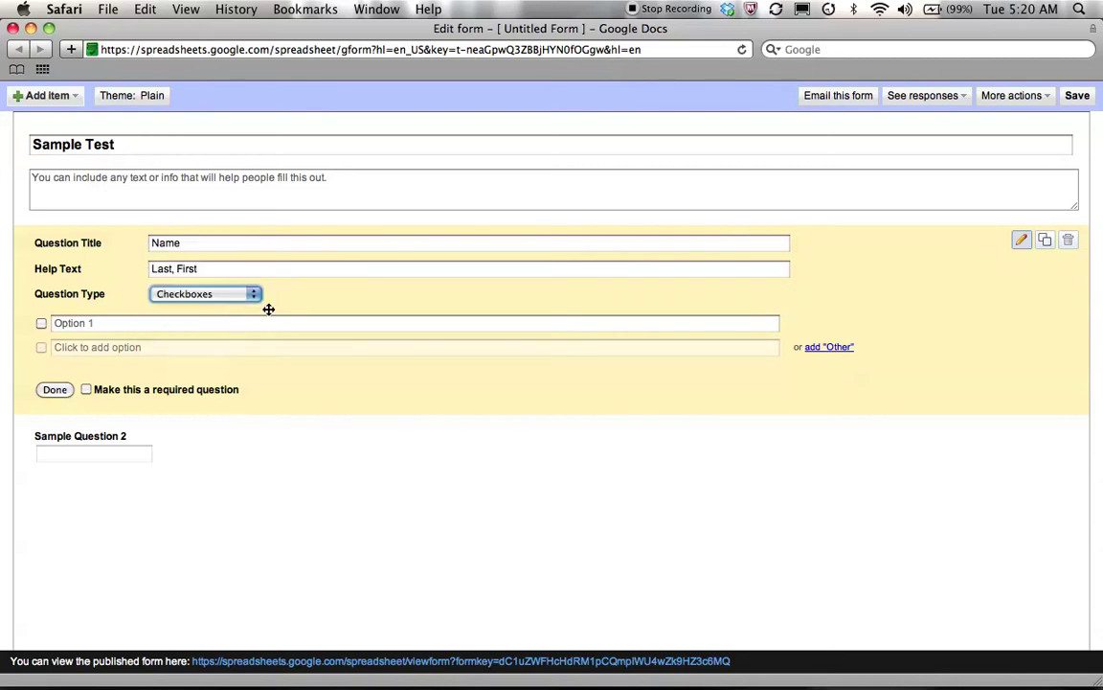
click(239, 301)
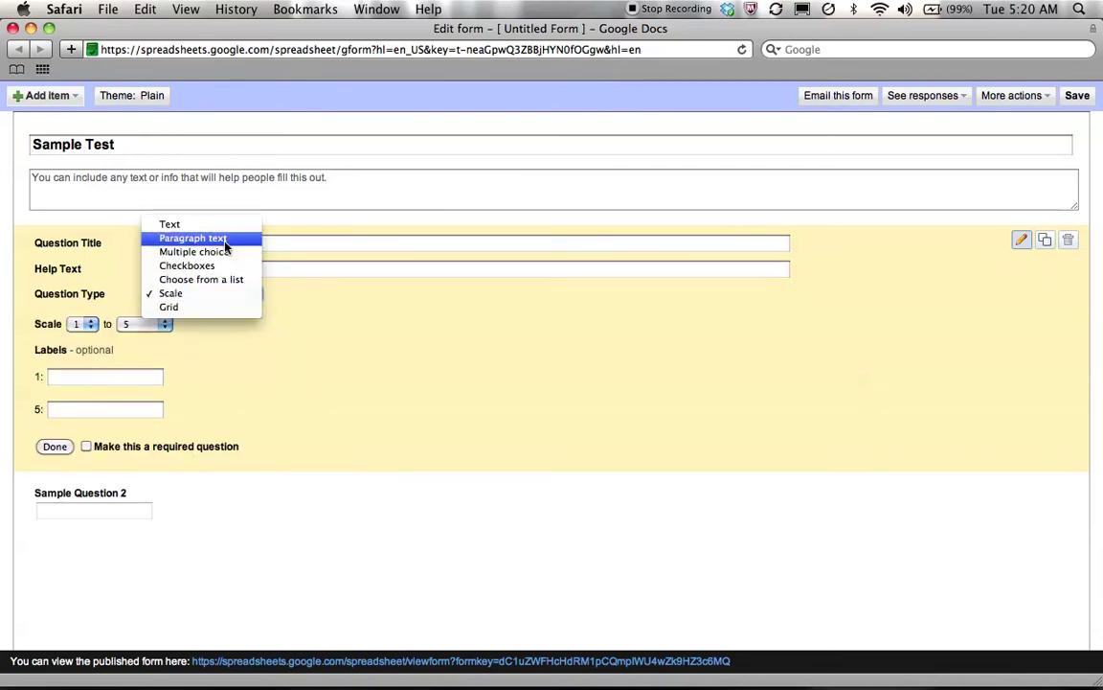
click(192, 223)
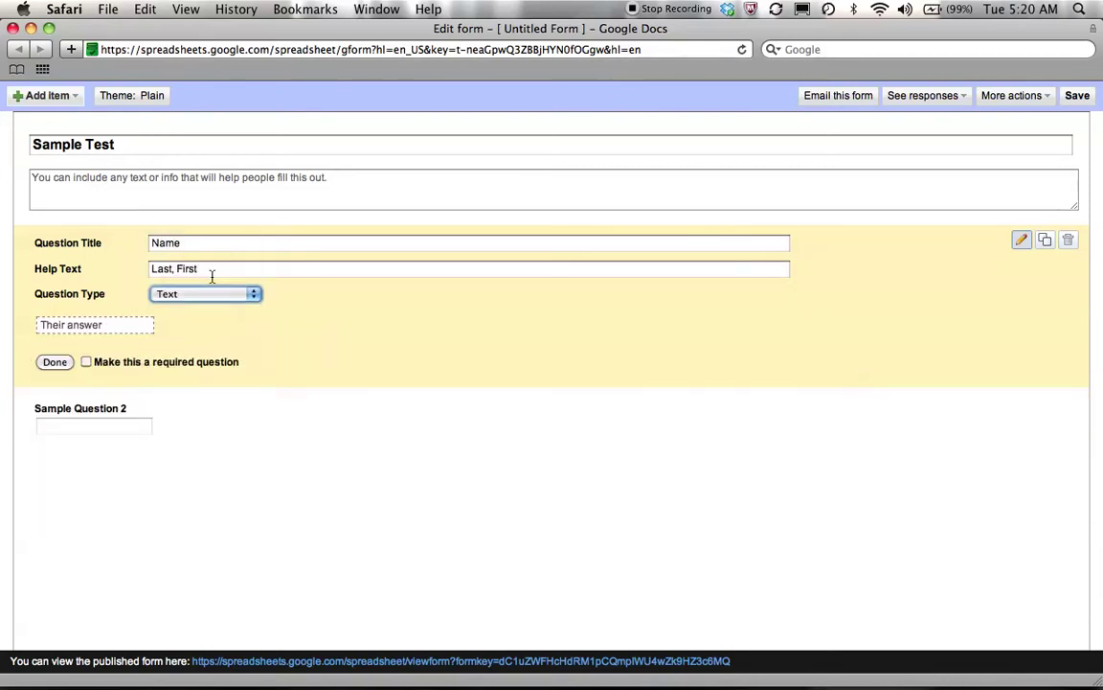
Mark the Name question as required and finish editing it
click(87, 362)
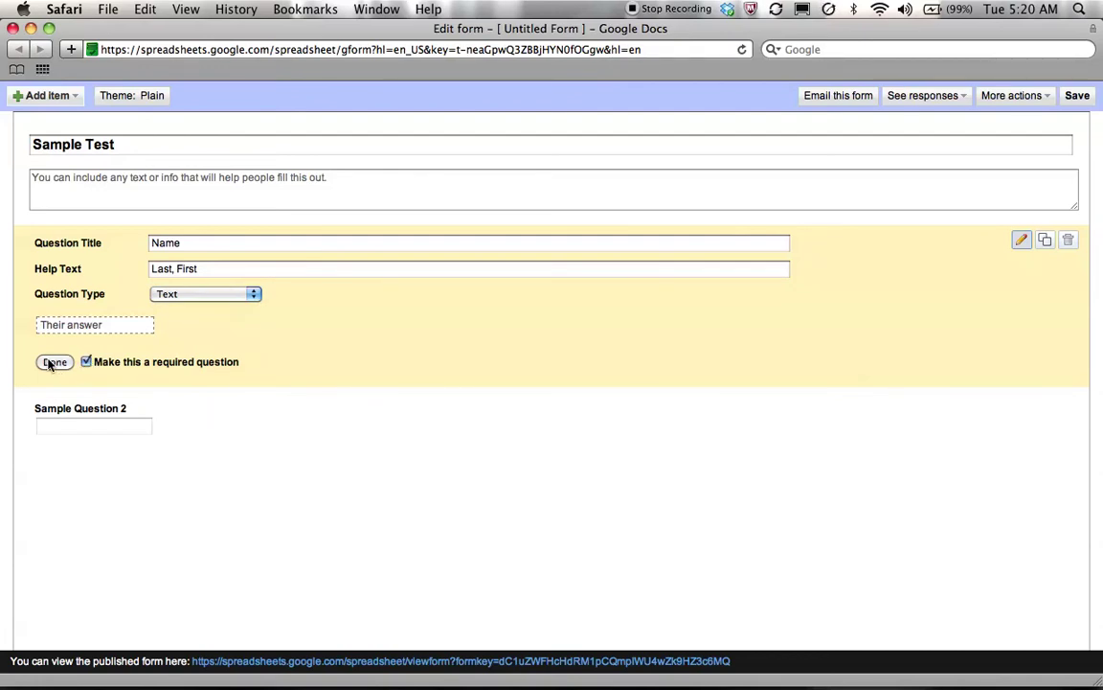
click(54, 362)
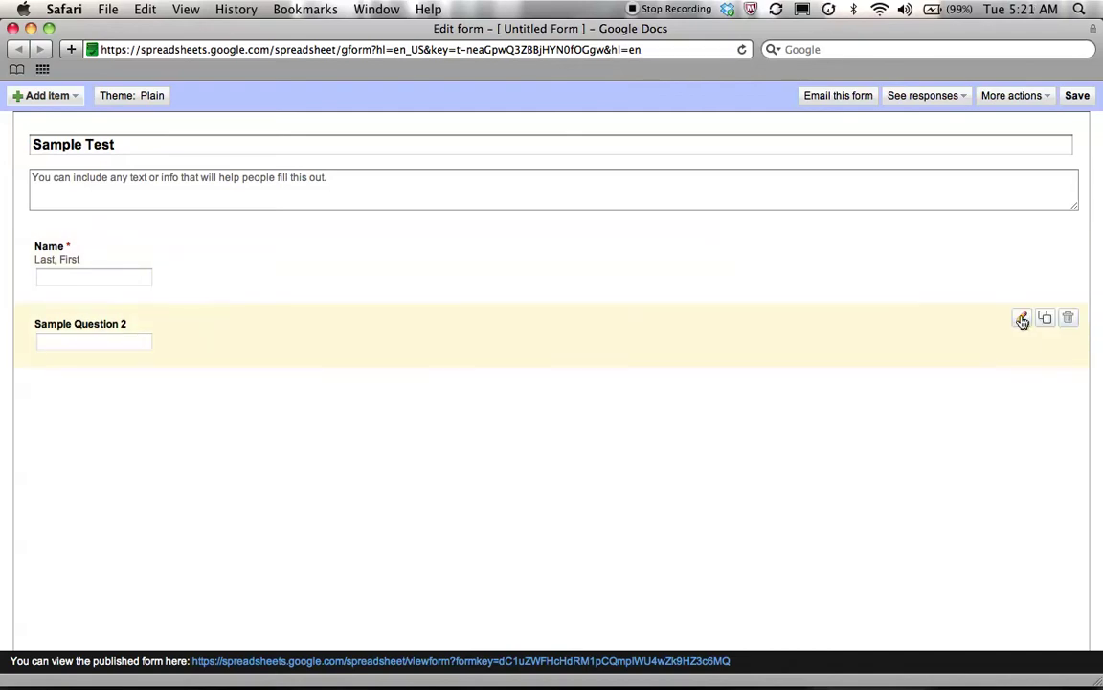
click(1021, 318)
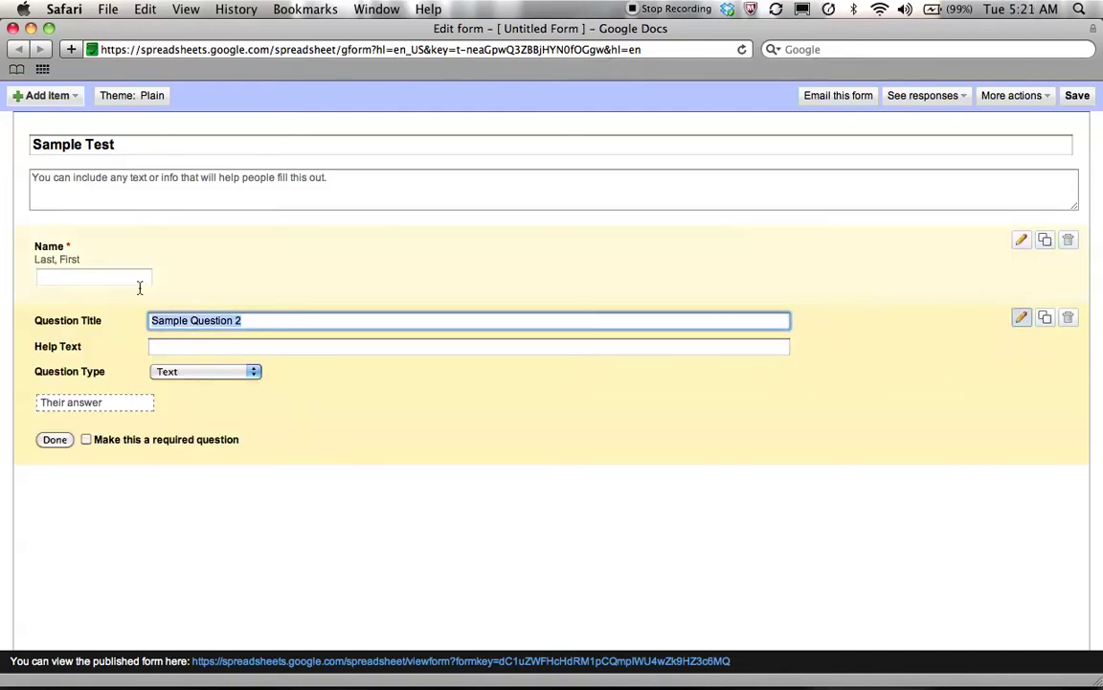
Title the second question with the teacher's favorite color question and make it multiple choice
text(What is Ma)
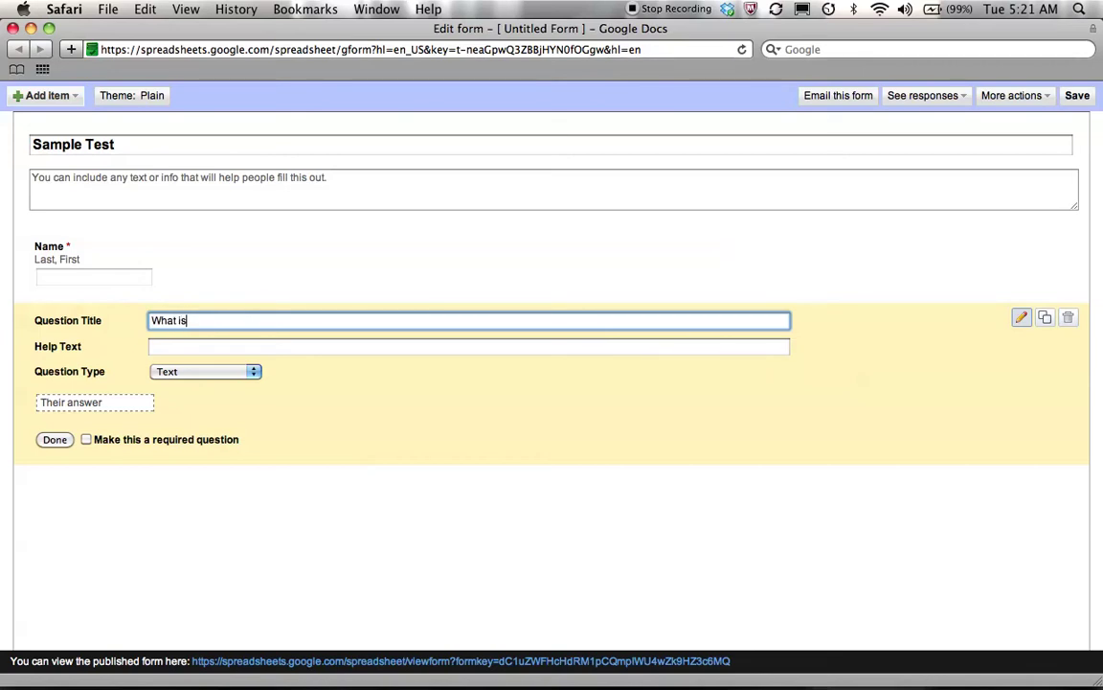
key(BackSpace)
key(BackSpace)
text(Ms. Magiera's favorite color?)
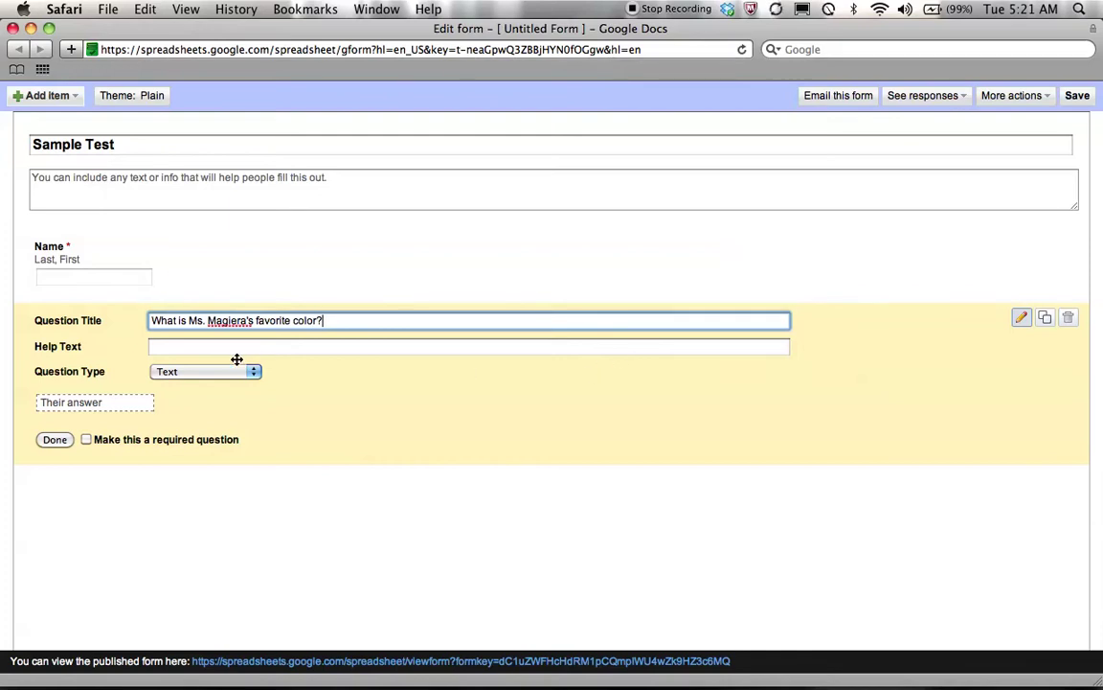
click(237, 369)
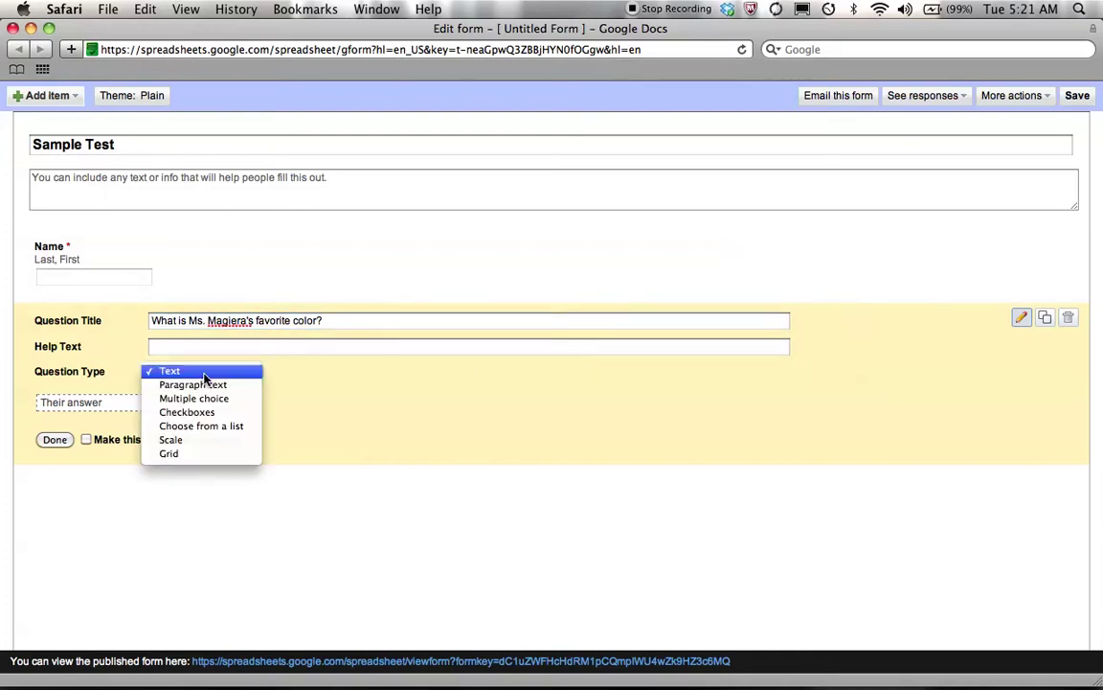
click(201, 398)
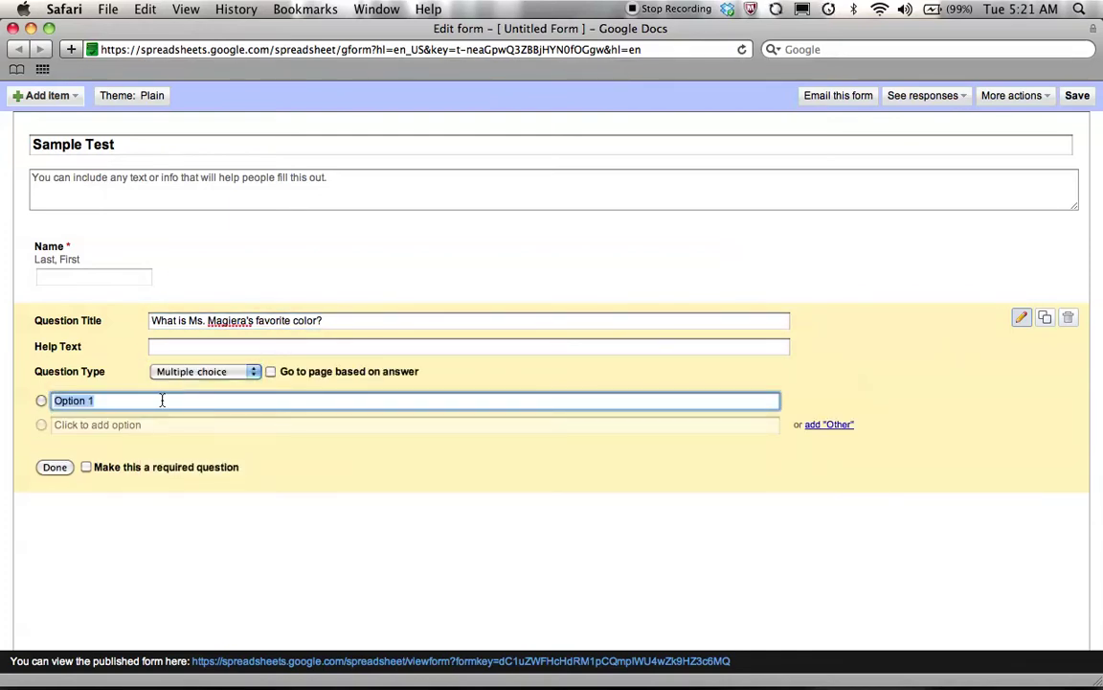
Add the options Red, Green, Blue and Orange, and mark the color question required
text(Red)
key(Return)
text(Green)
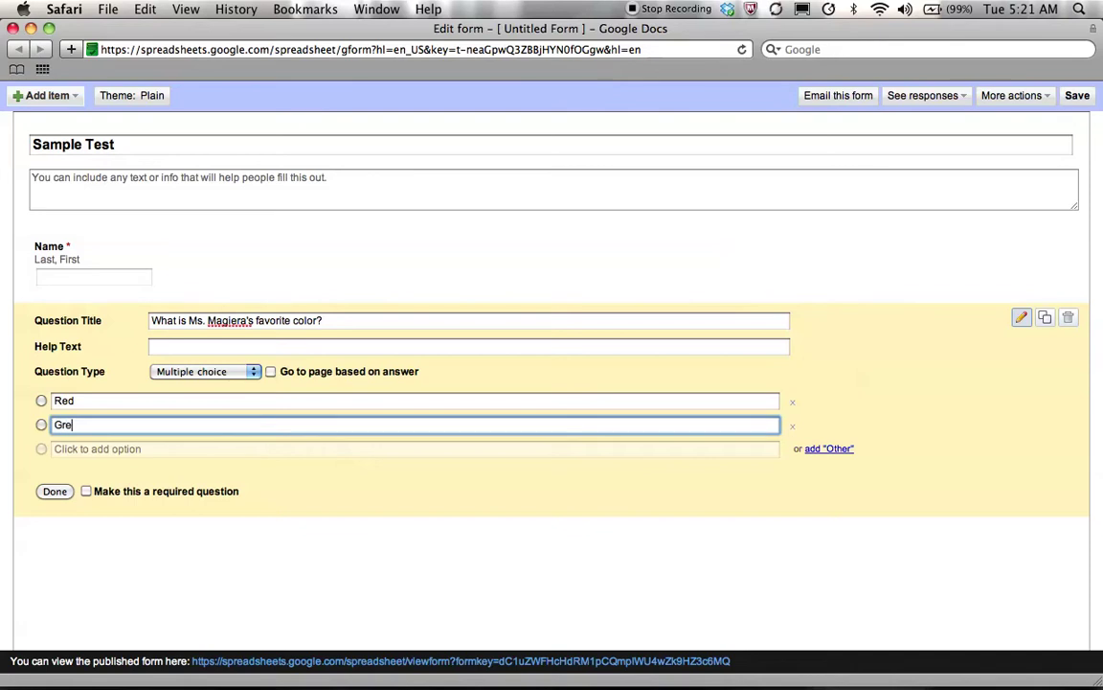
key(Return)
text(Blue)
key(Return)
text(Orange)
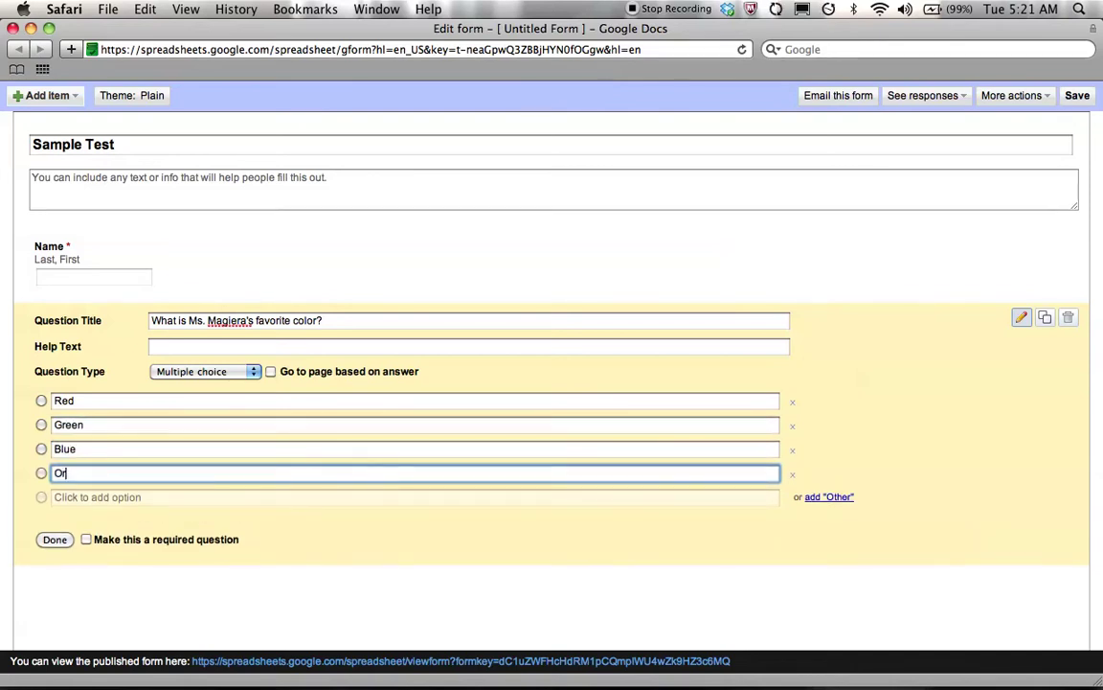
click(86, 540)
click(56, 541)
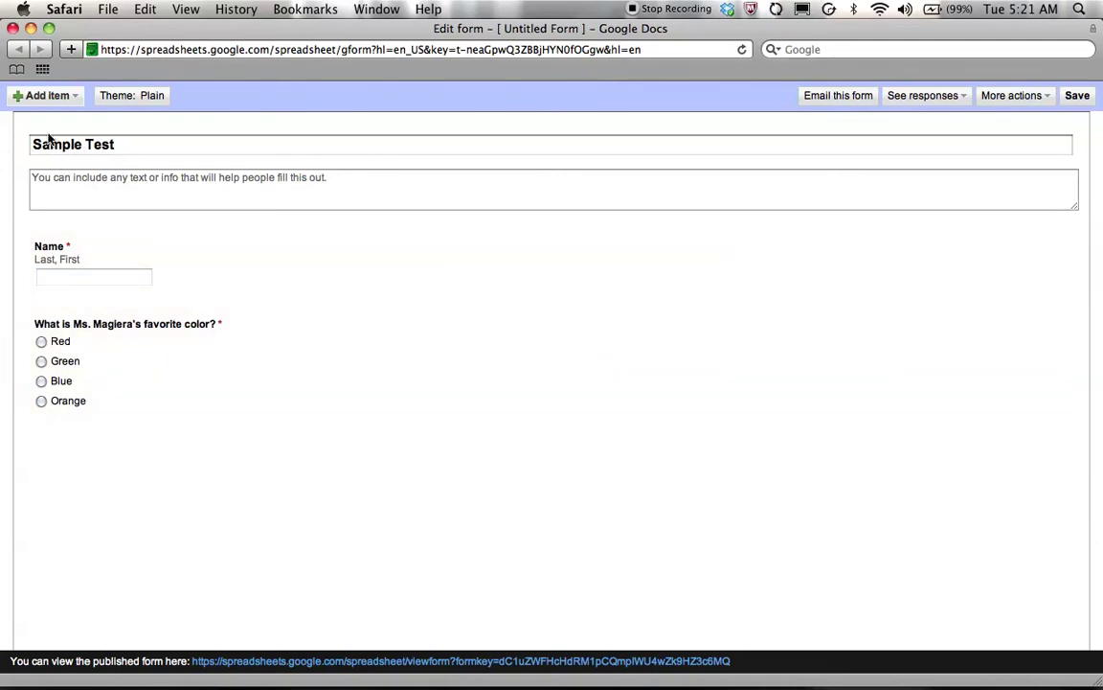
Add a multiple-choice question asking the teacher's middle name
click(40, 101)
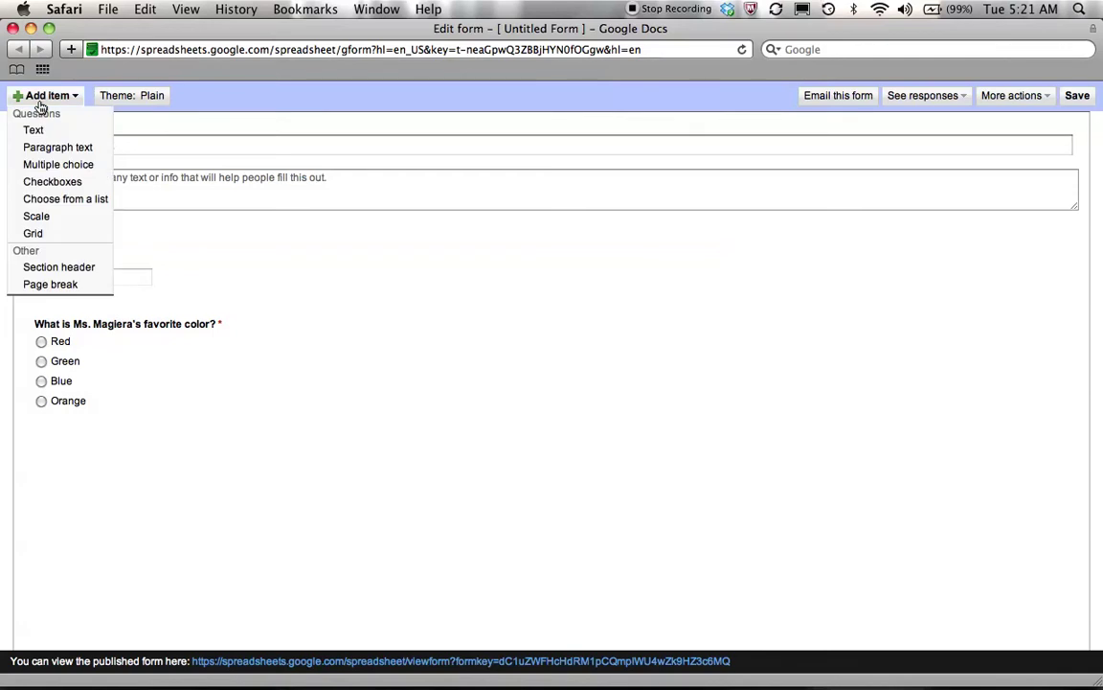
click(42, 166)
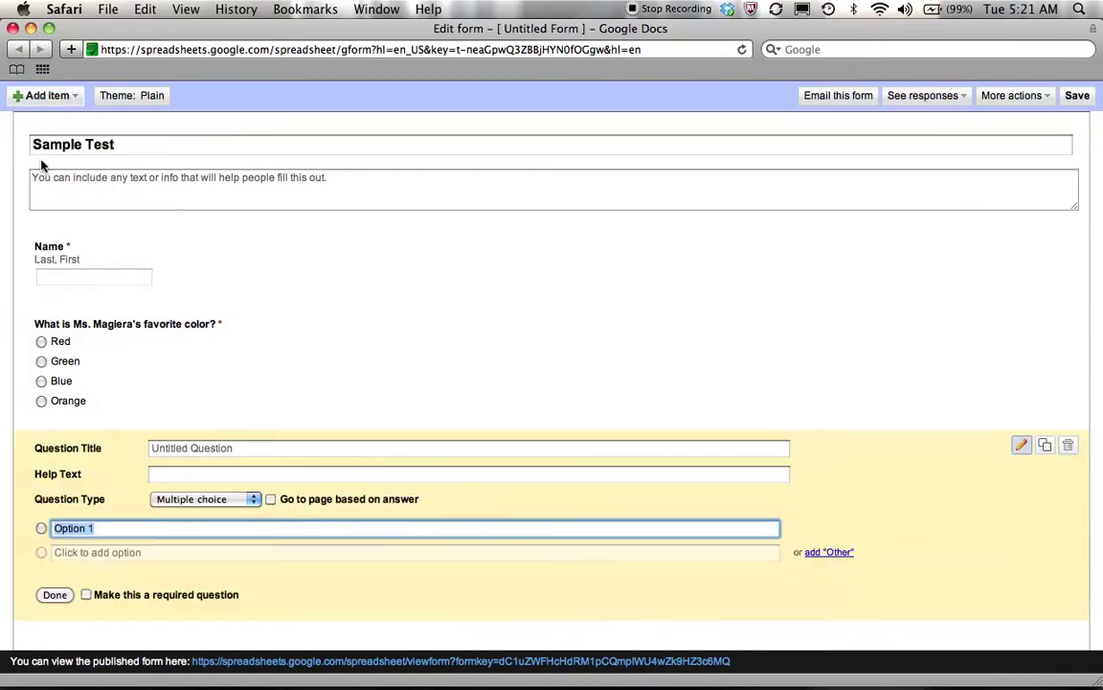
click(247, 457)
text(What )
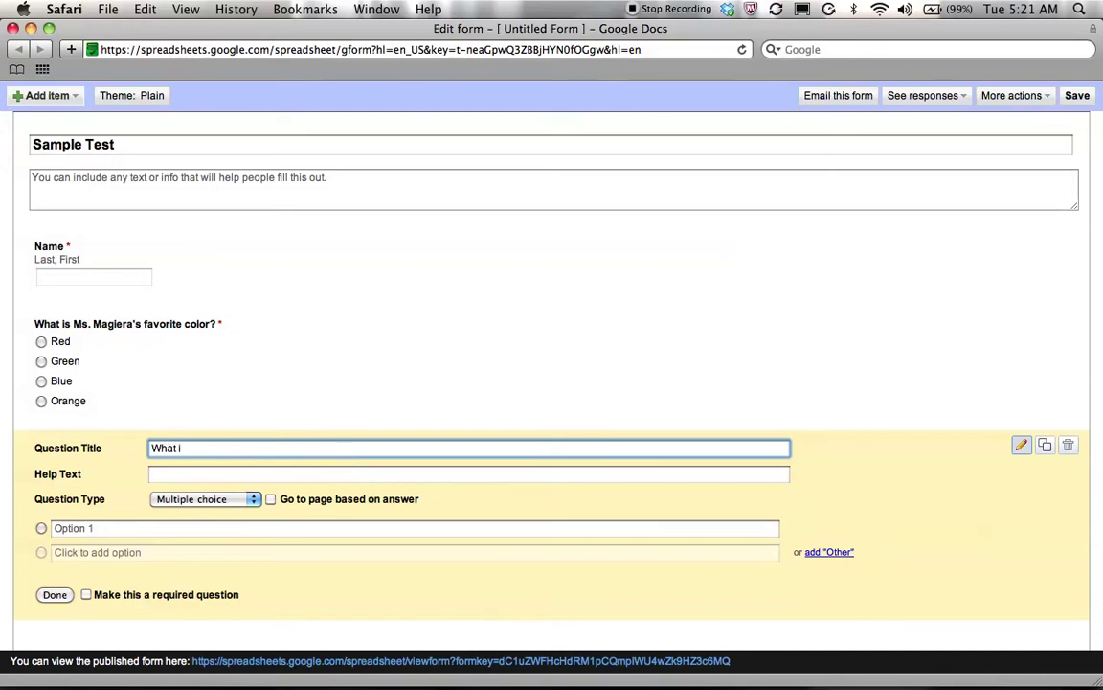
text(is Ms. Magiera's middle name?)
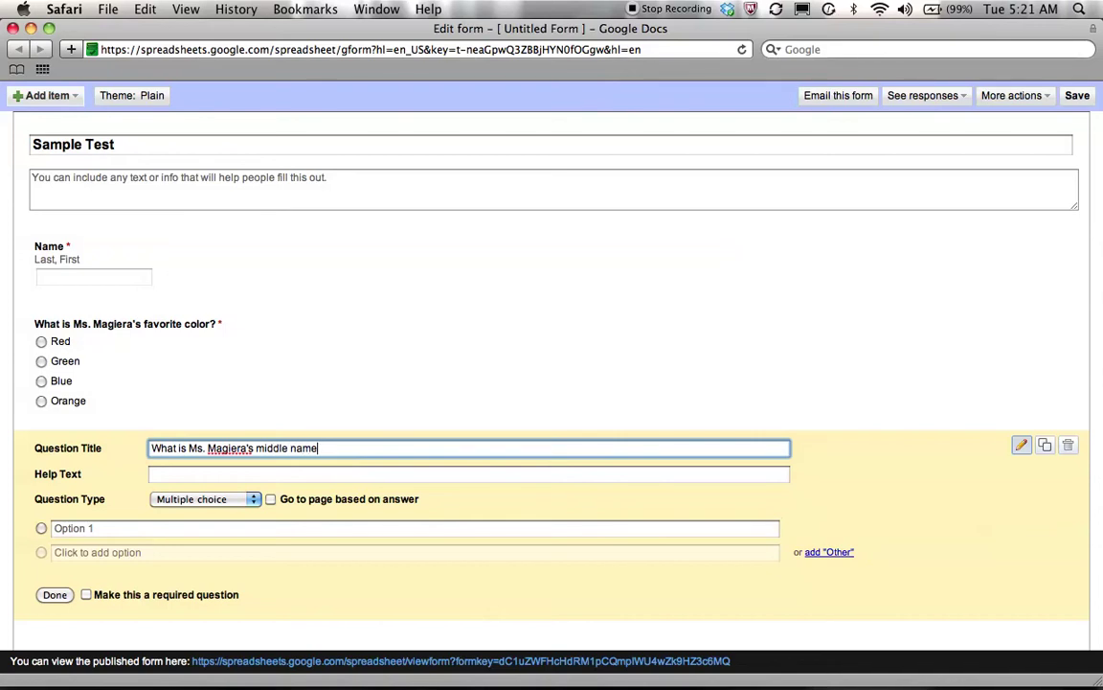
Enter four name choices and mark the middle-name question required
click(108, 528)
text(Jane)
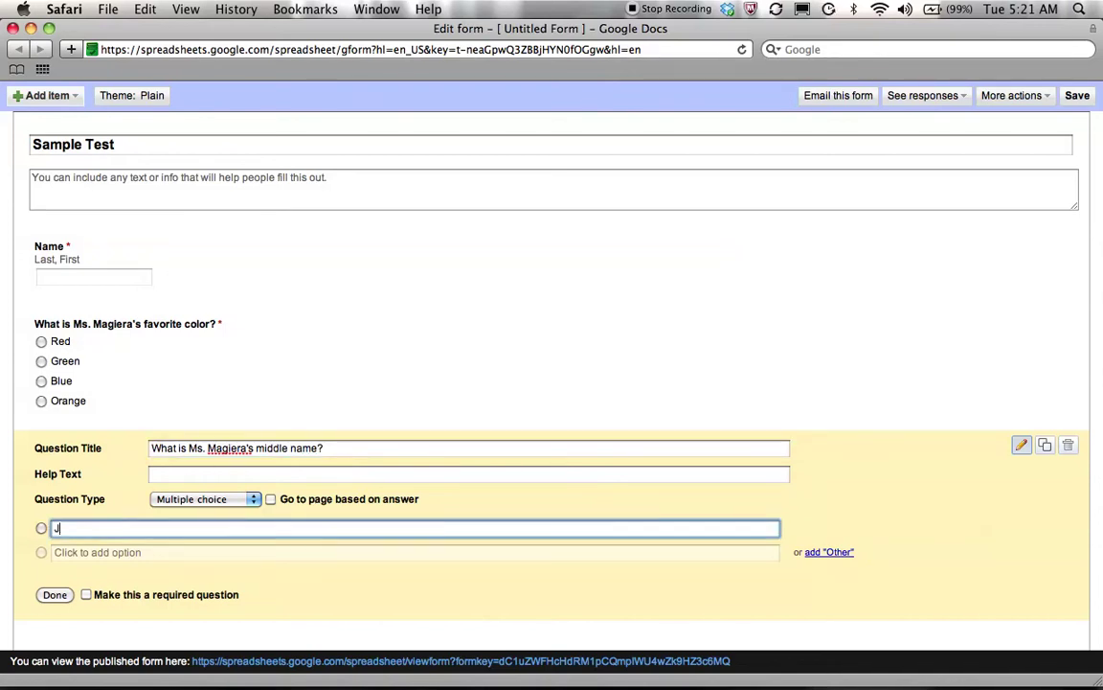
key(Return)
text(Jennifer)
key(Return)
text(Misong)
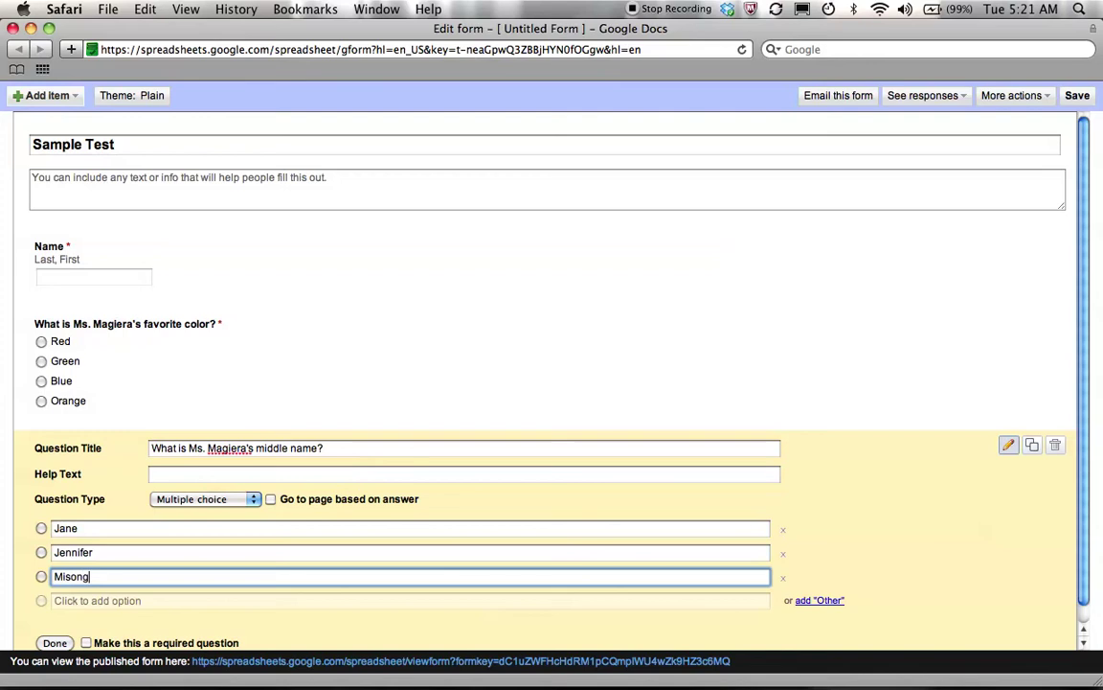
key(Return)
text(Matthew)
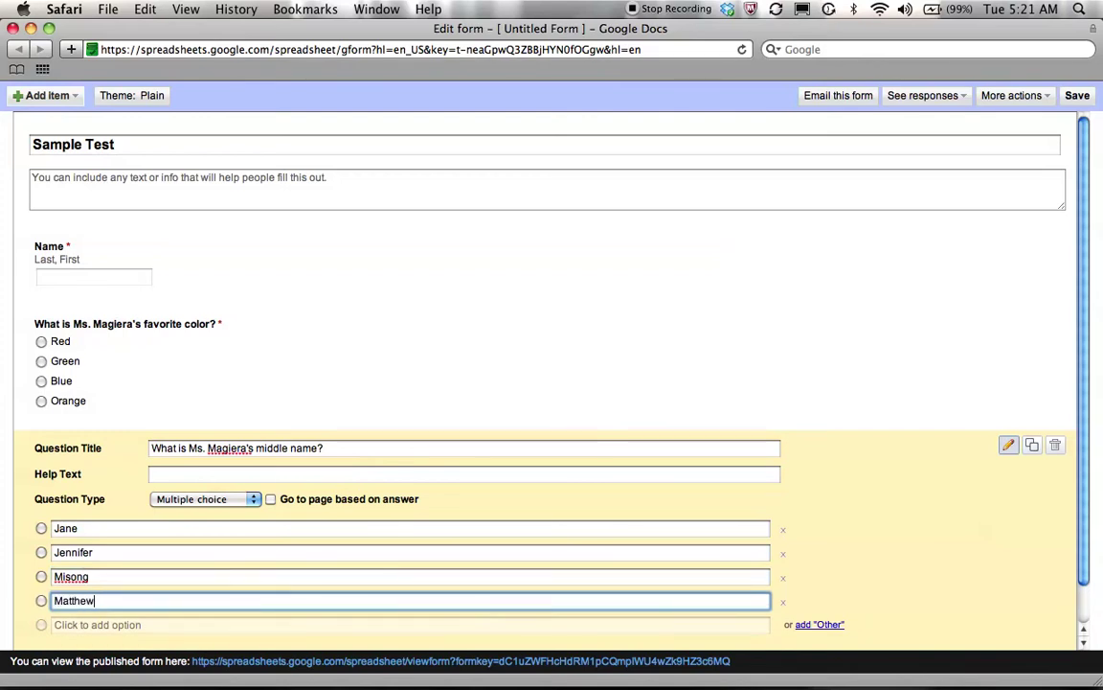
scroll(88, 384, down, 1)
click(86, 624)
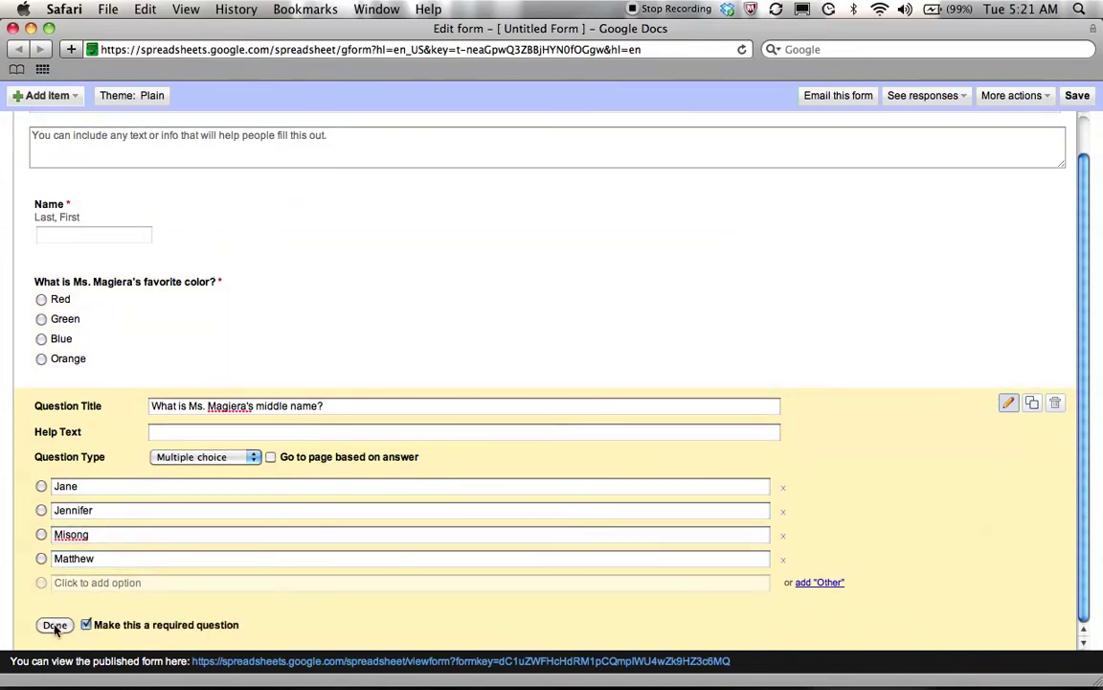
click(55, 624)
click(72, 95)
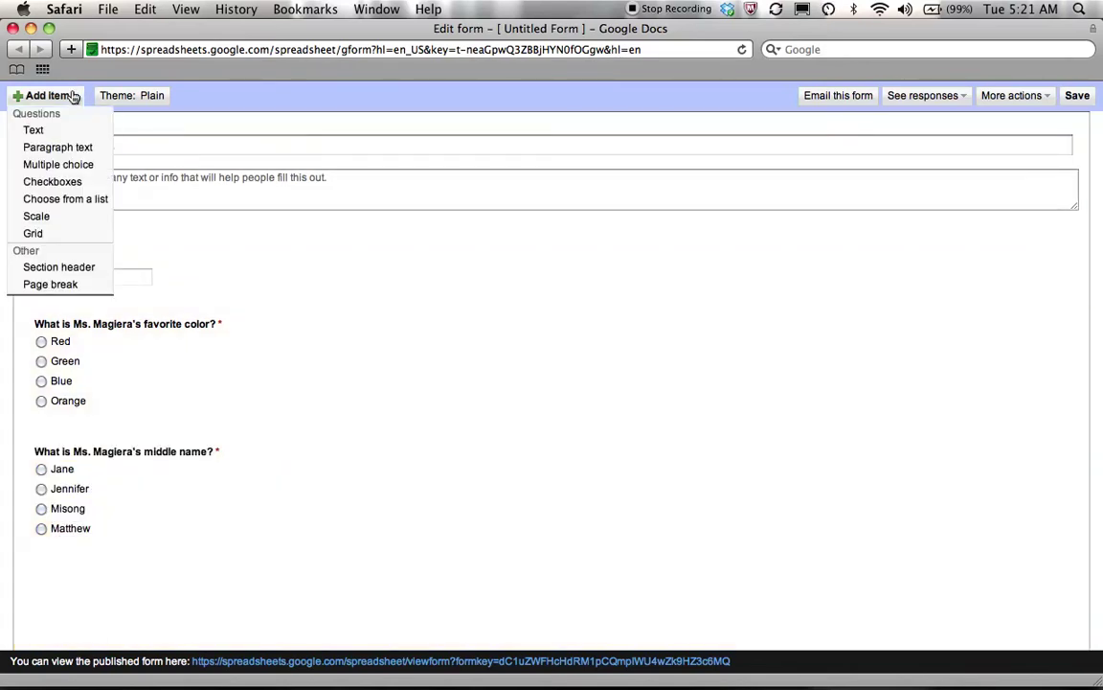
Add a paragraph question: 'What do you think we should learn about in science this year?'
click(70, 149)
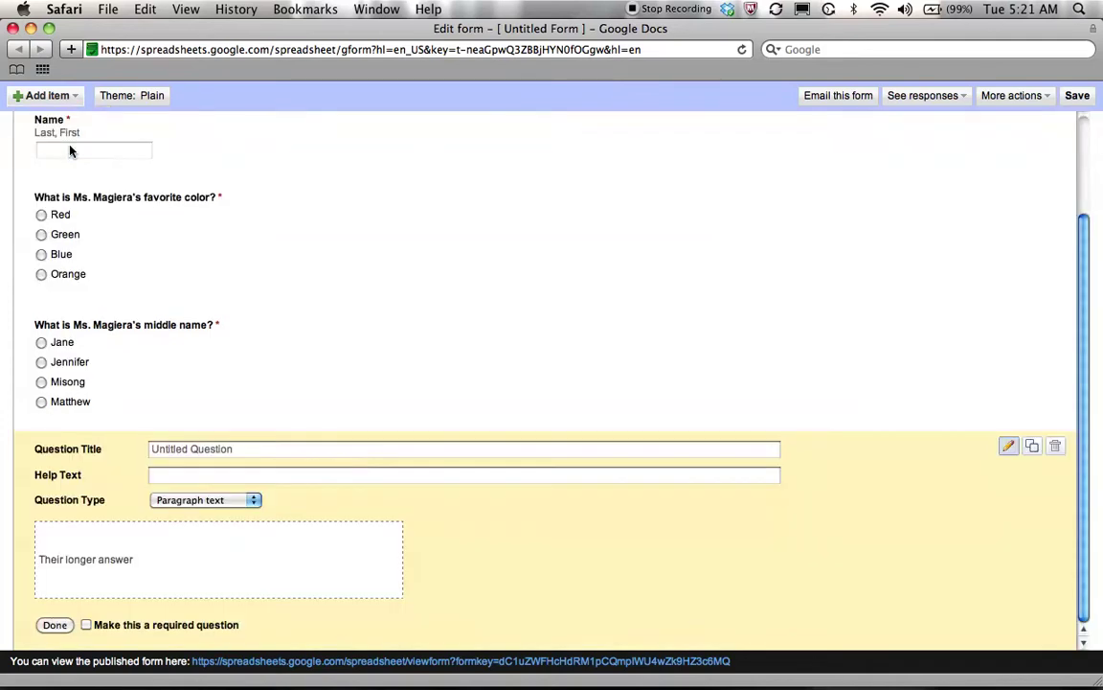
click(215, 448)
text(What)
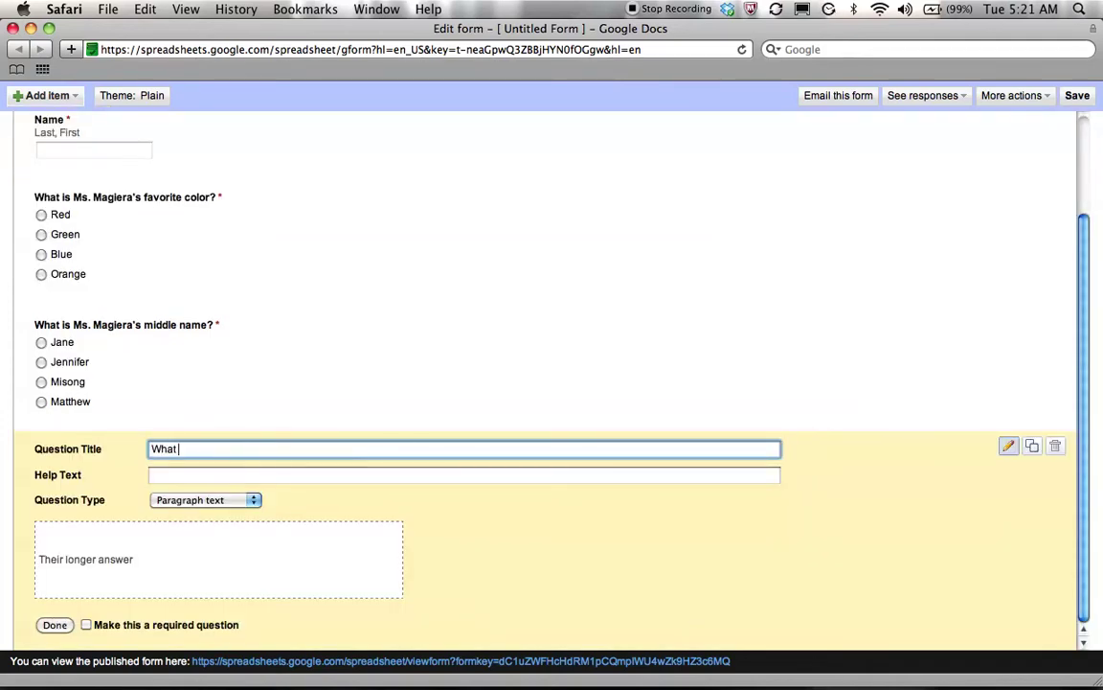
text( do you think we should lear)
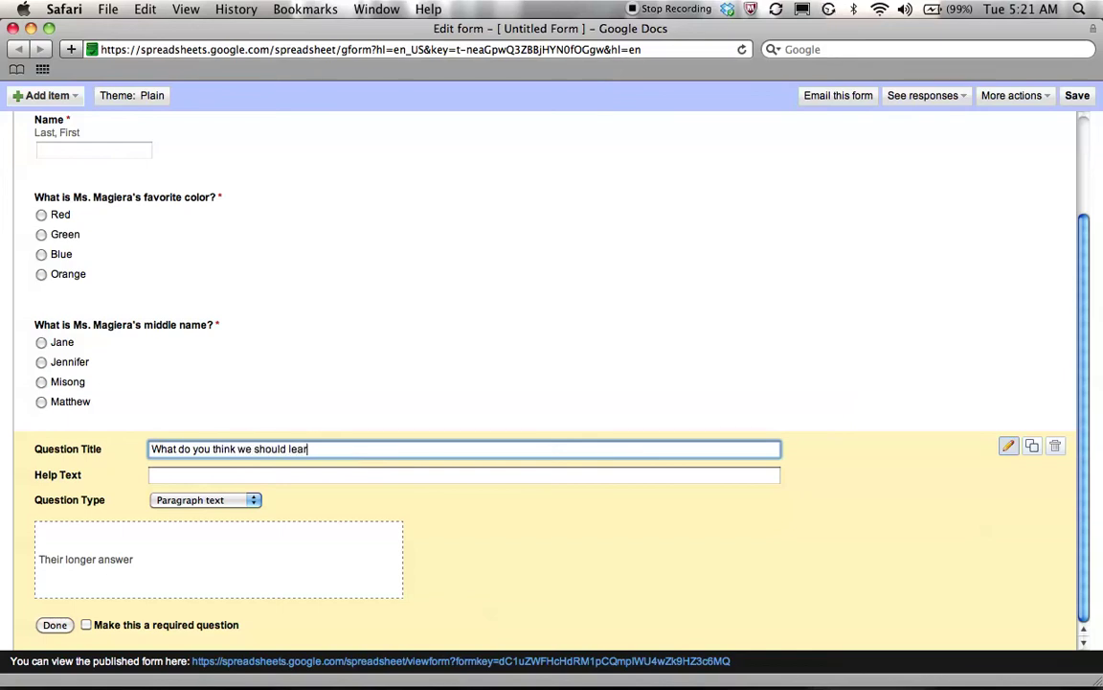
text(n about in )
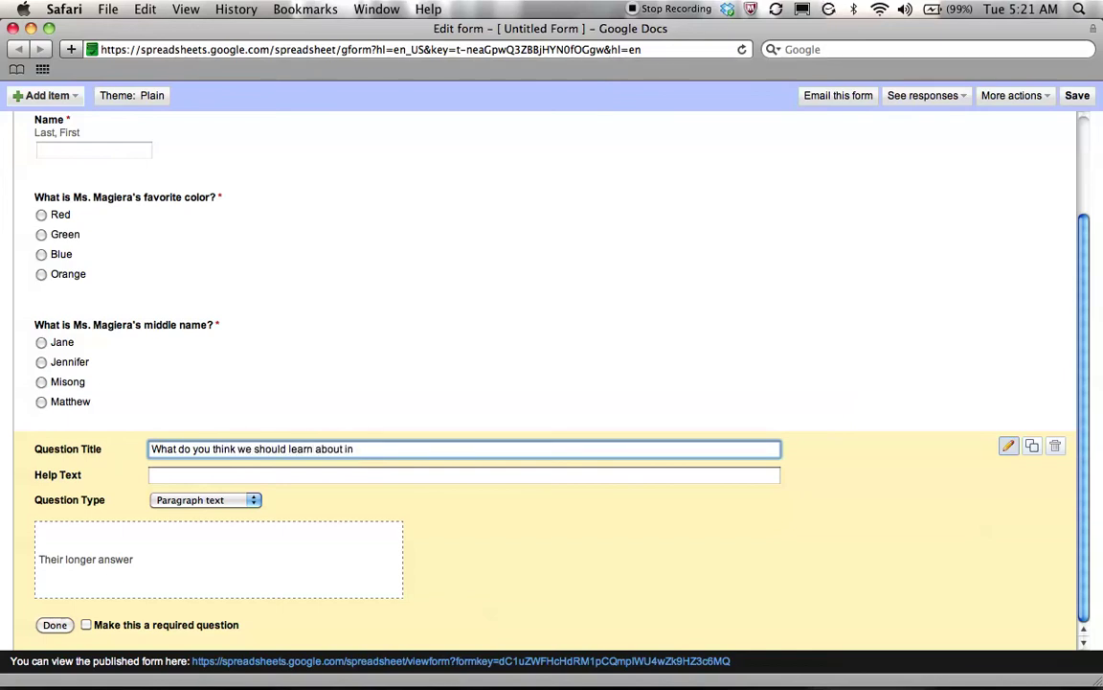
text(science this year?)
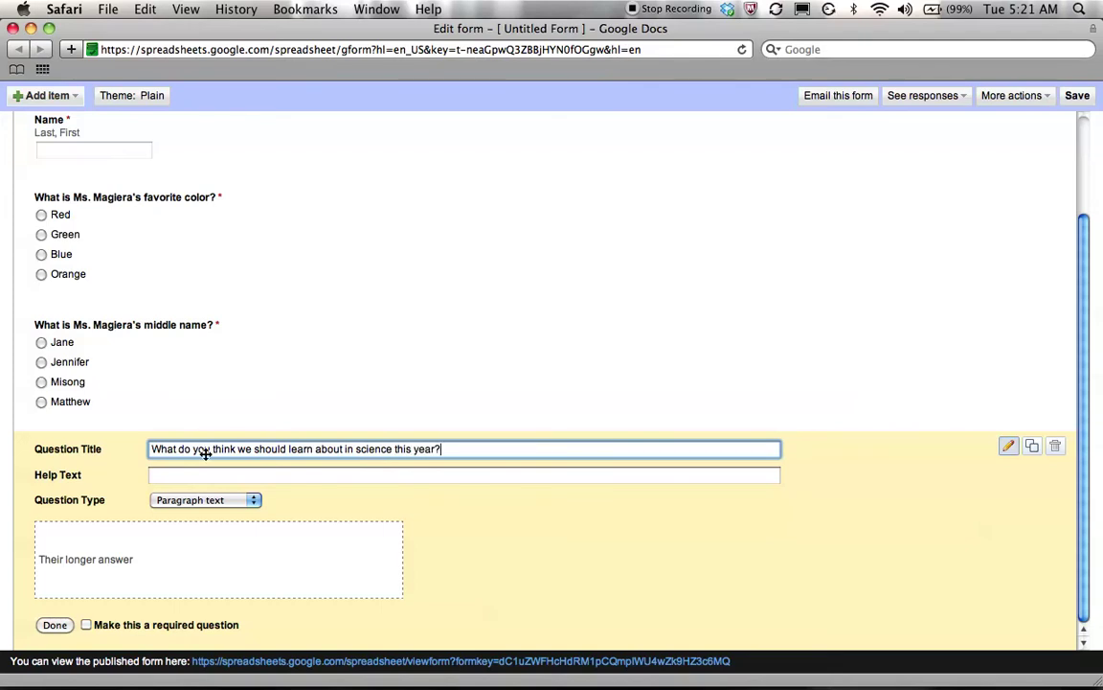
click(54, 624)
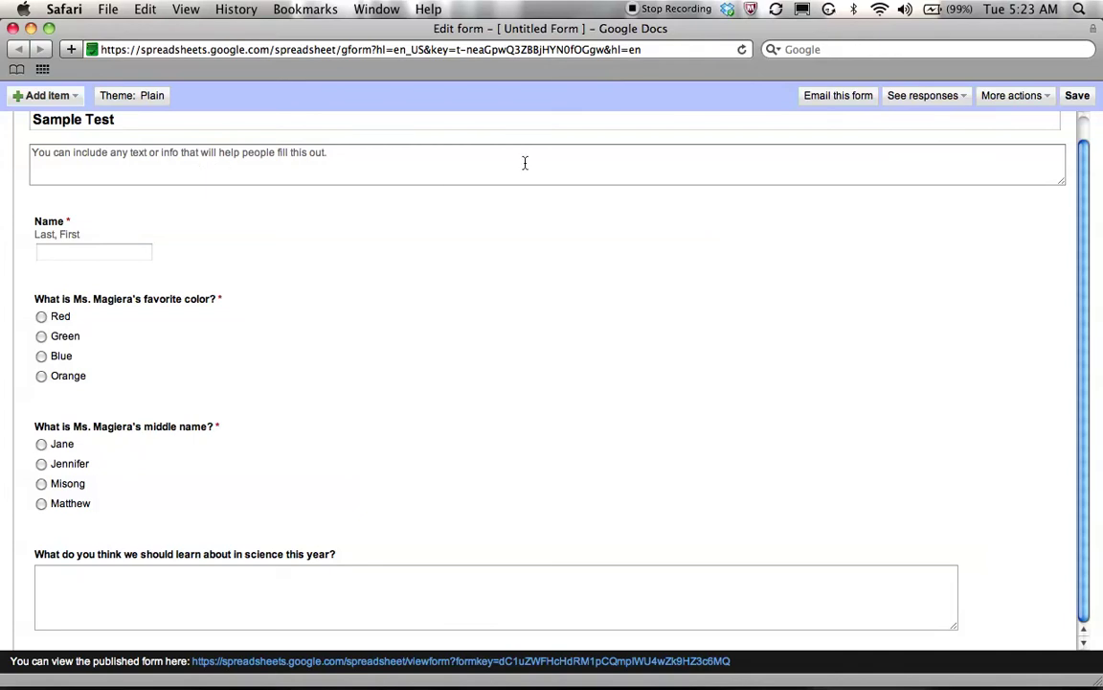
Save the Sample Test form with its four questions
click(1077, 96)
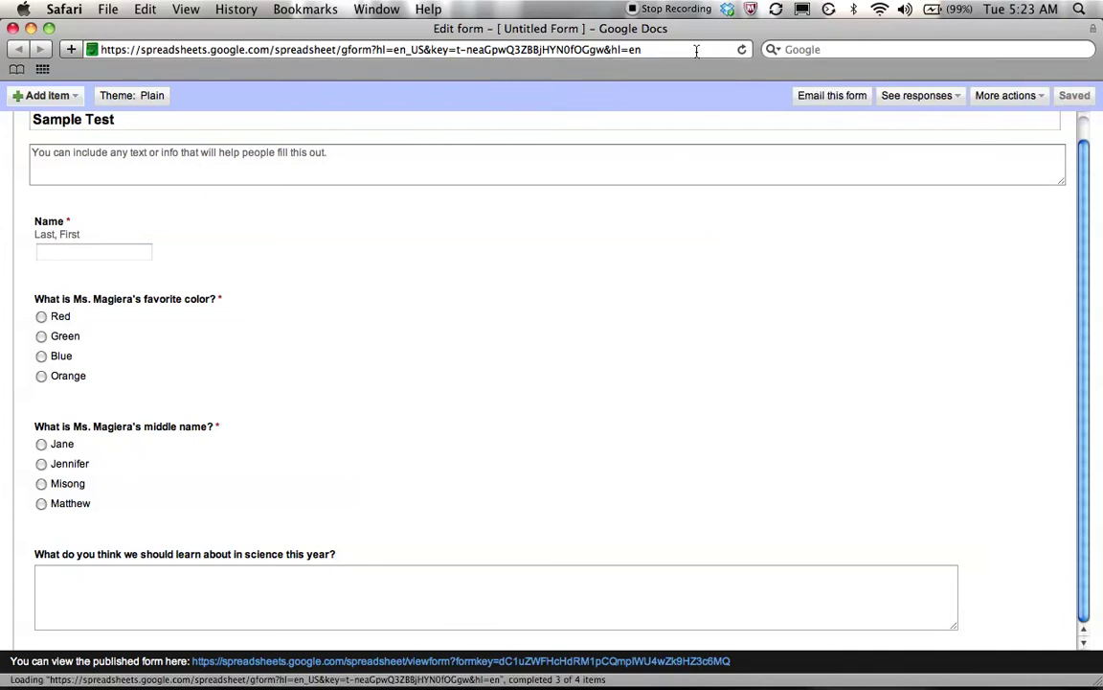
Return to the Google Docs list of all items and refresh it so Sample Test appears
click(49, 28)
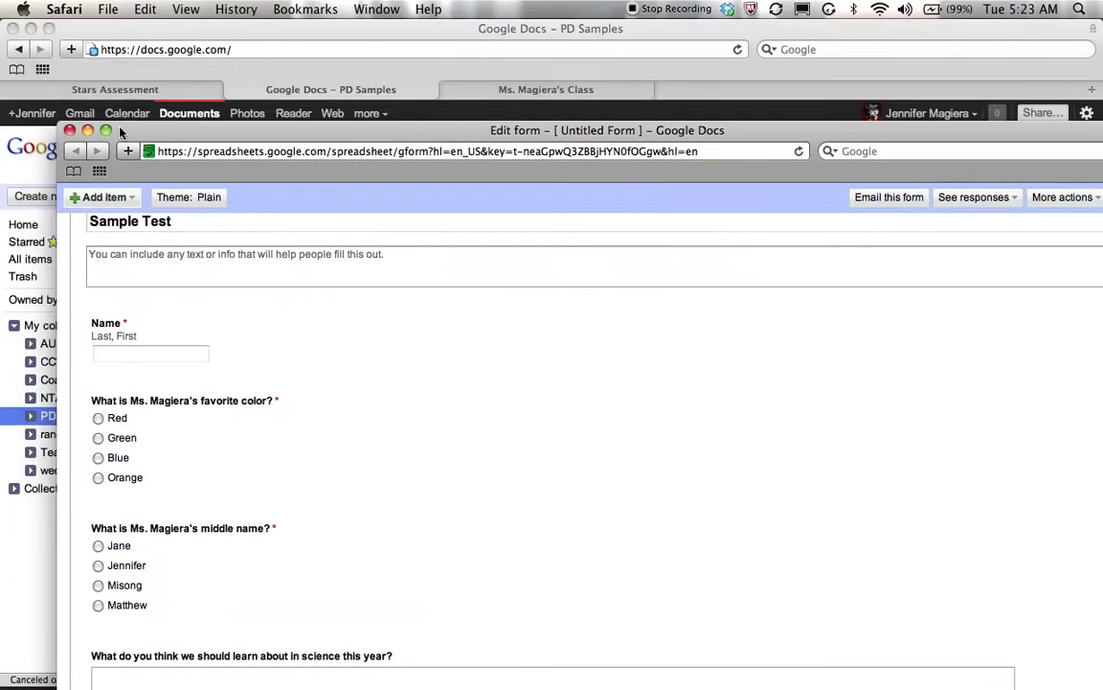
click(77, 137)
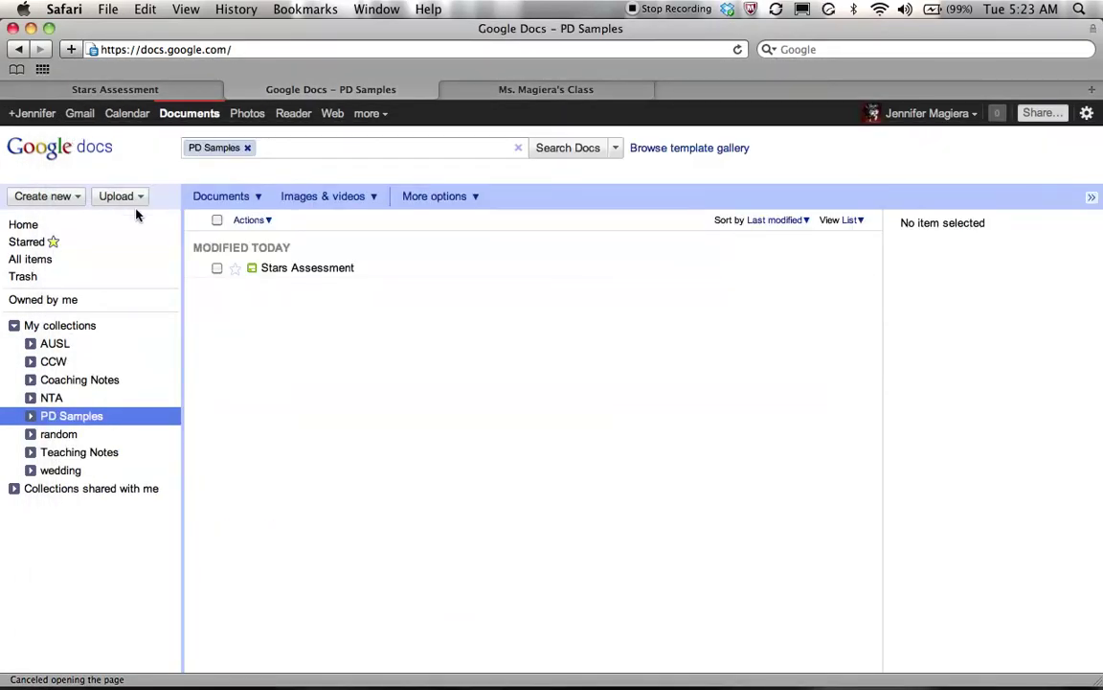
click(57, 228)
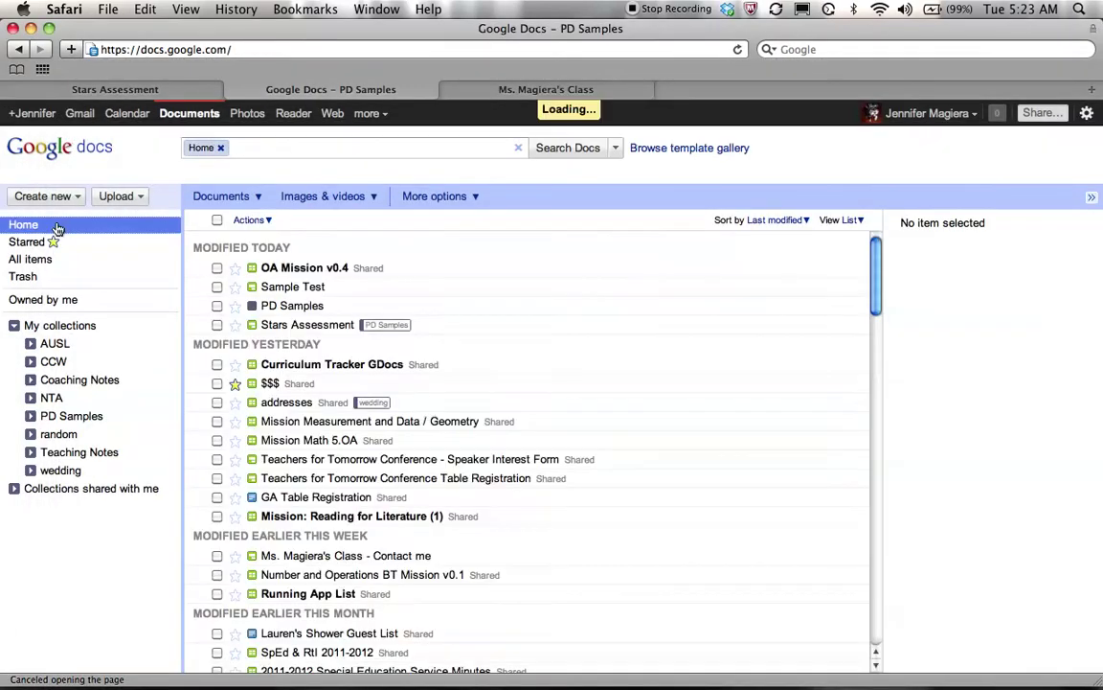
click(257, 304)
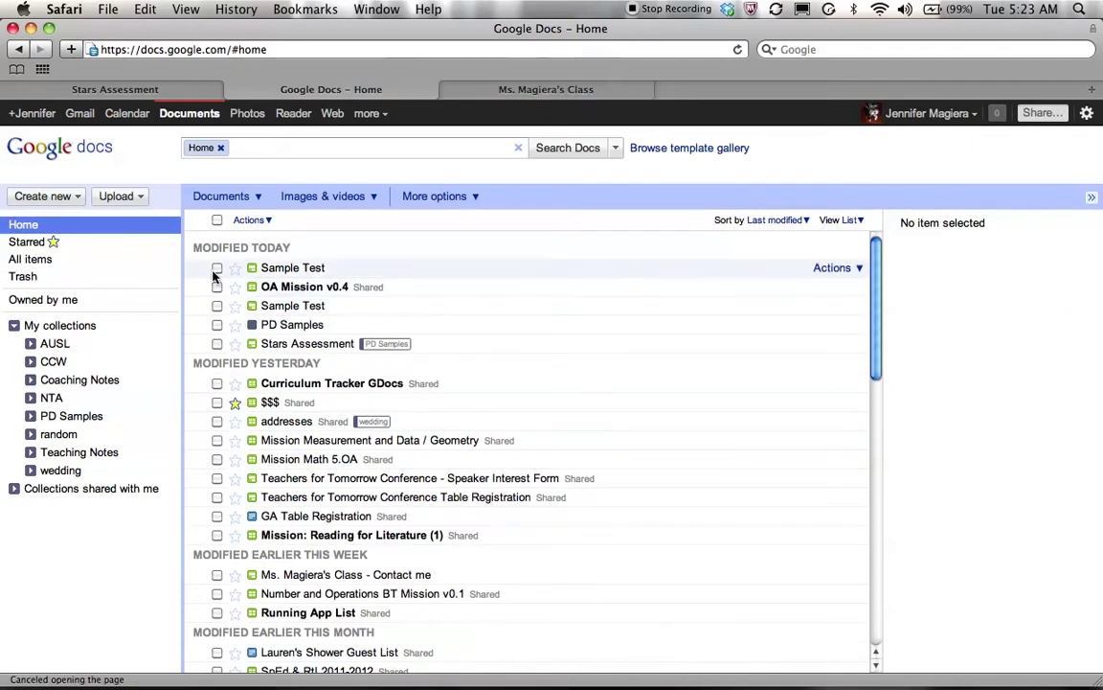
Add Sample Test to the PD Samples collection and view that collection
click(217, 268)
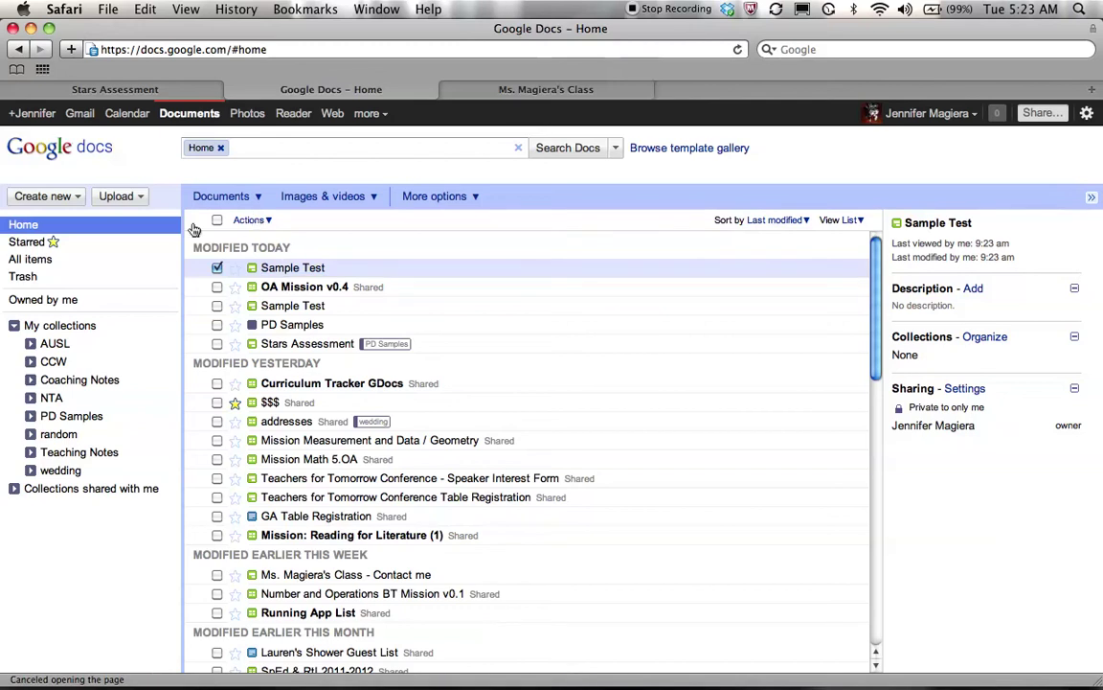
click(837, 268)
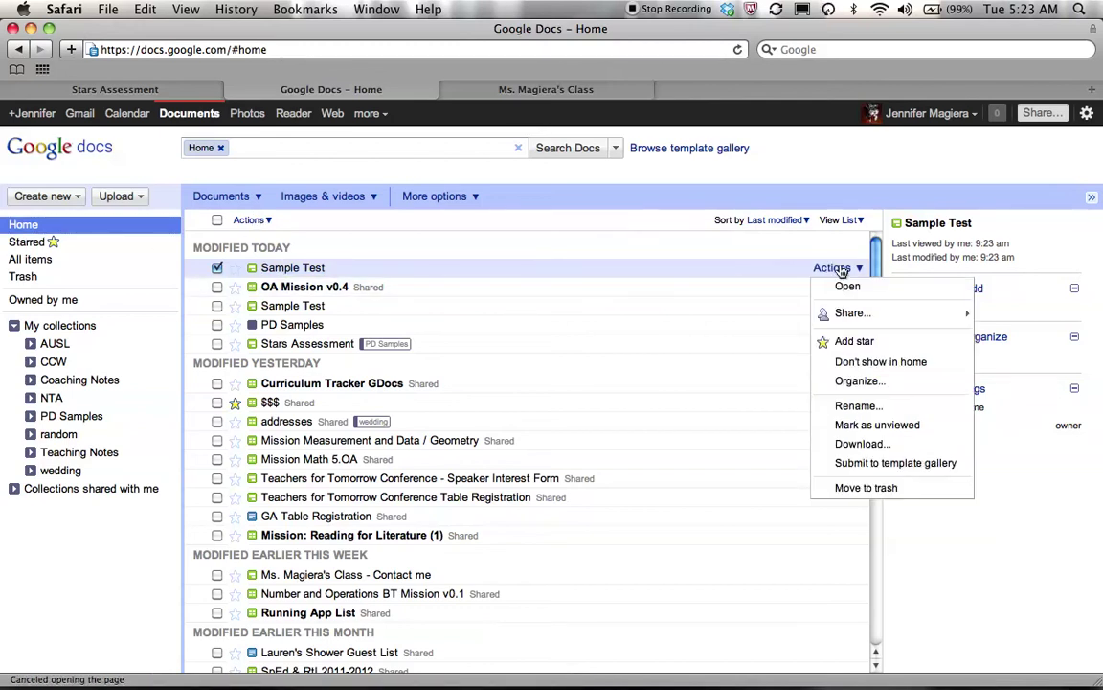
click(862, 381)
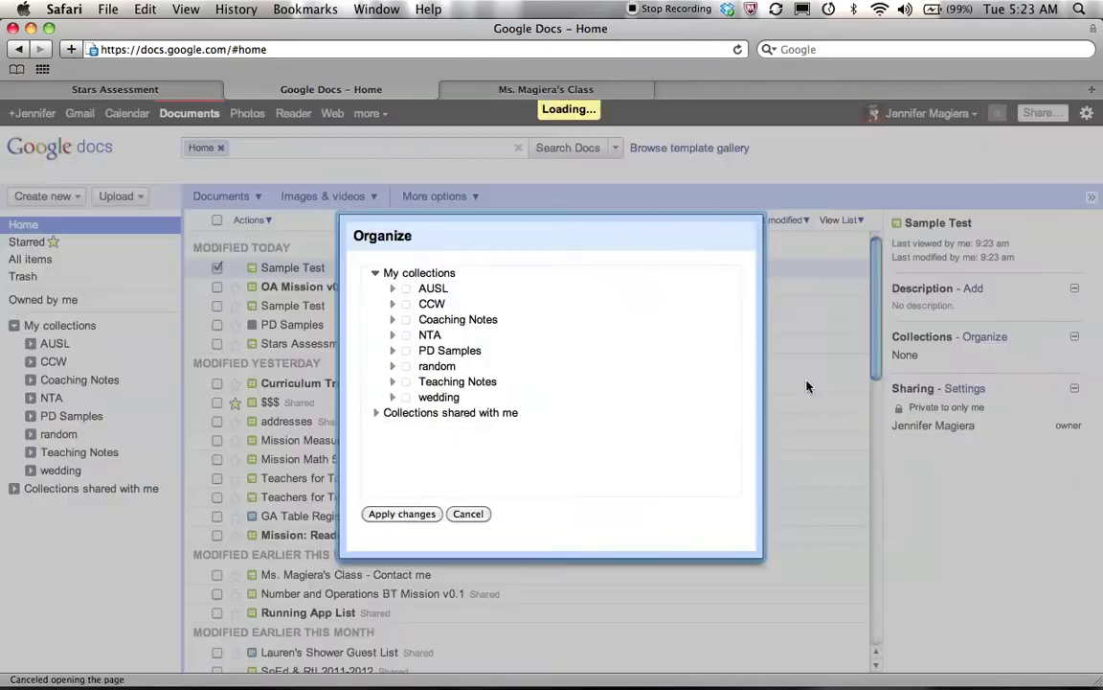
click(406, 351)
click(402, 514)
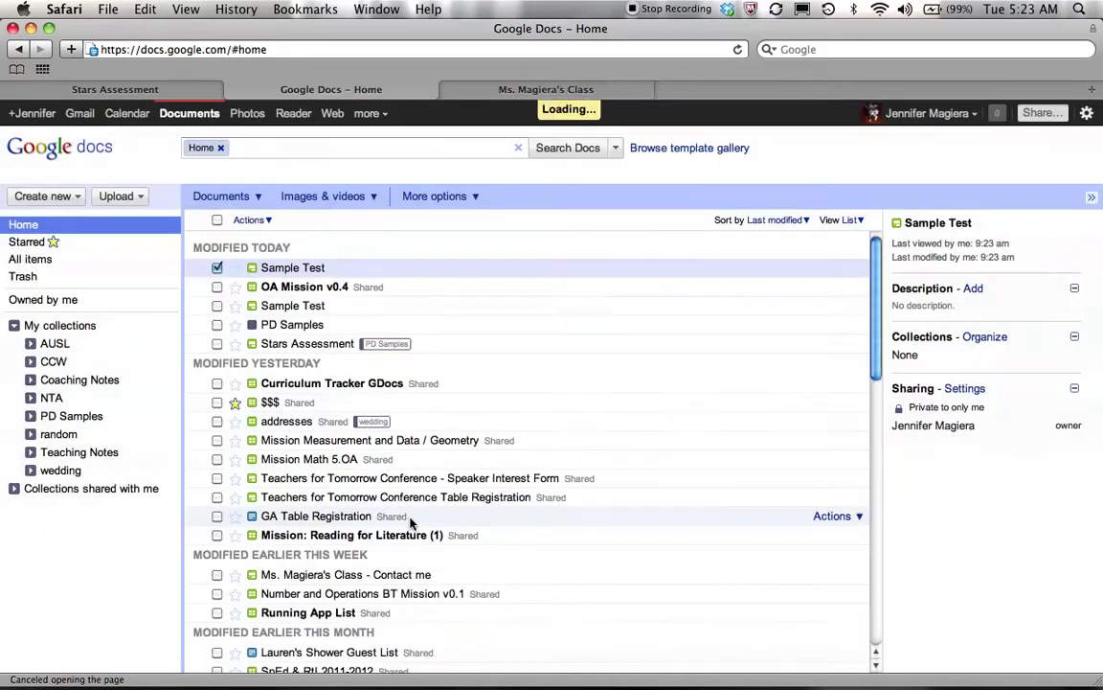
click(66, 415)
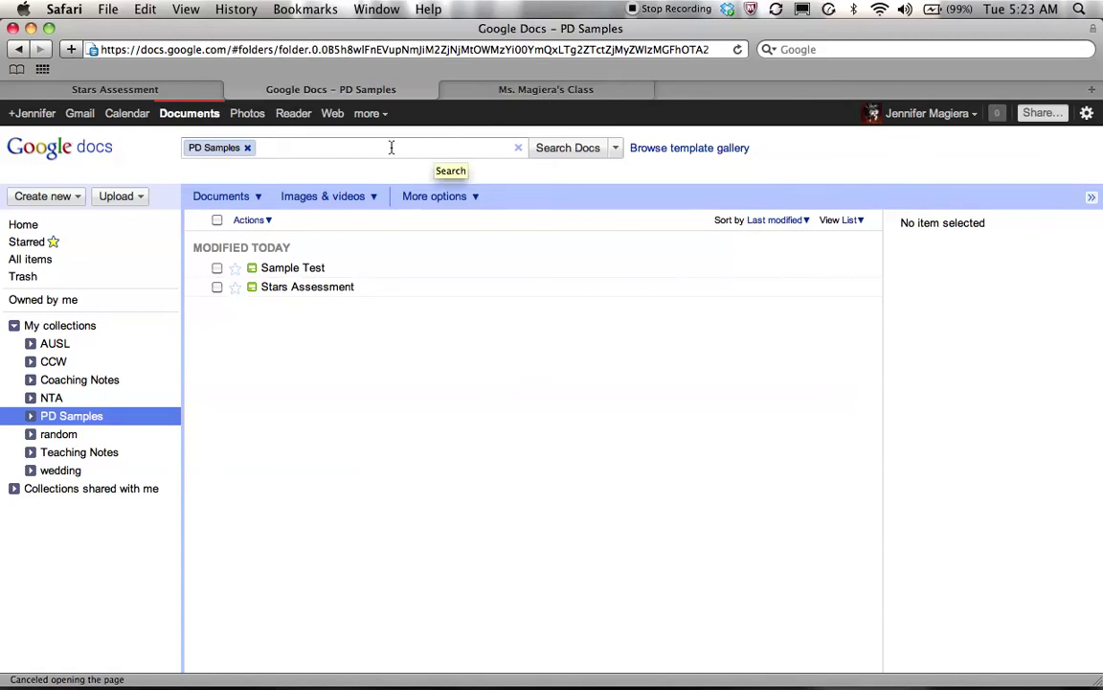
Switch to the class website and go to its Science Exit Ticket page
click(490, 93)
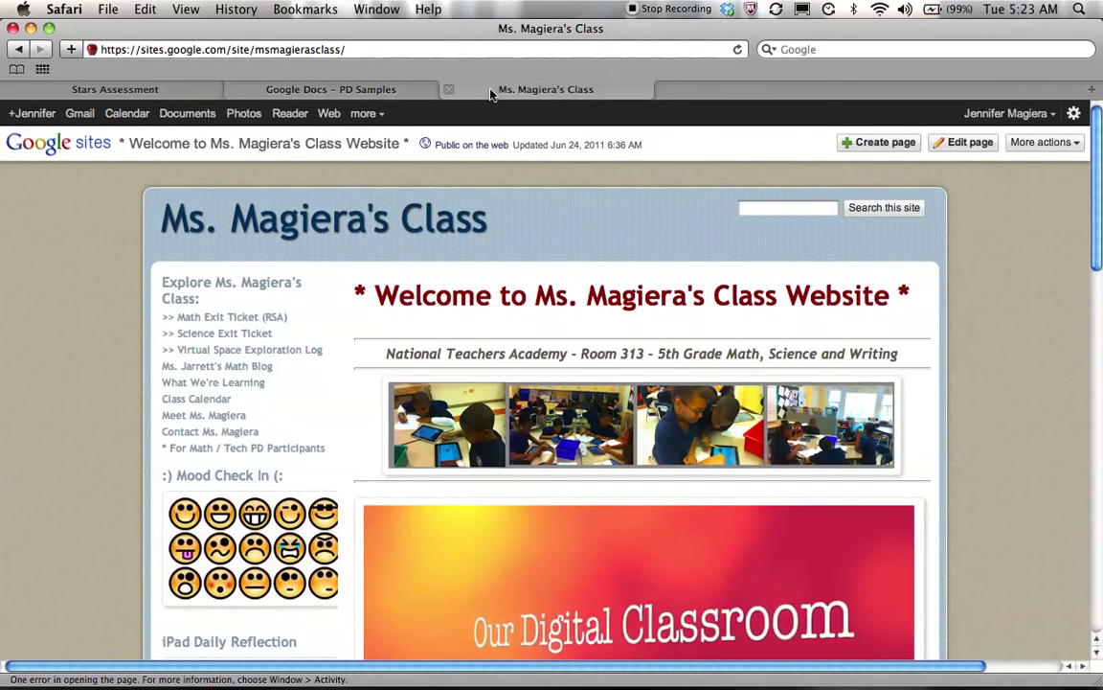
scroll(163, 243, down, 1)
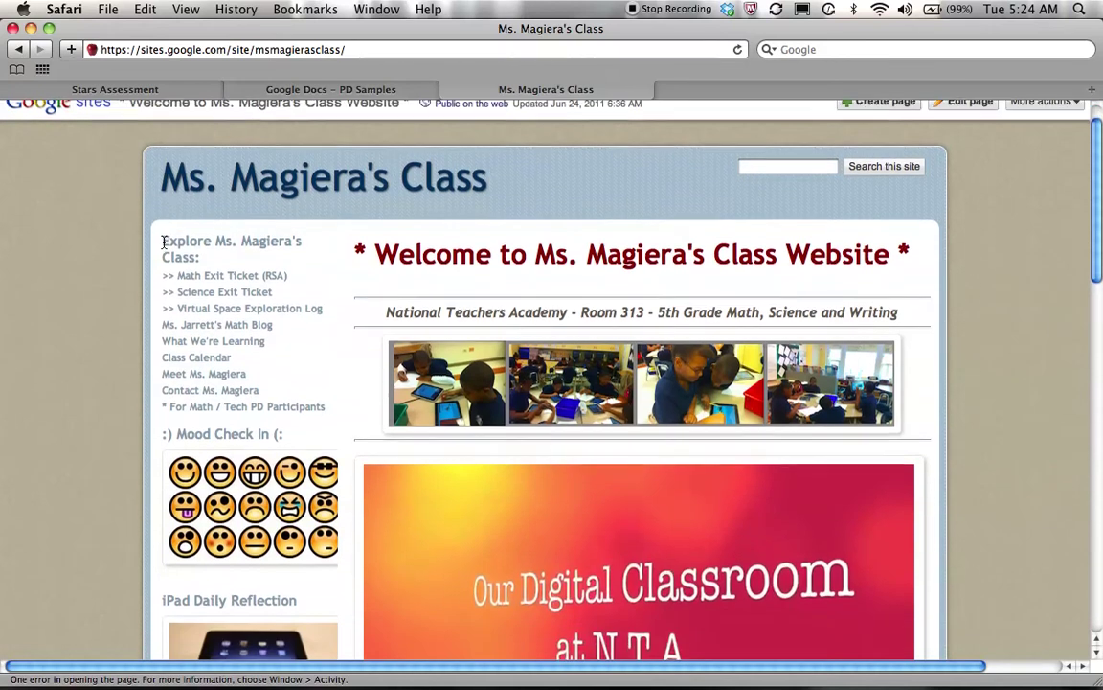
scroll(163, 244, down, 2)
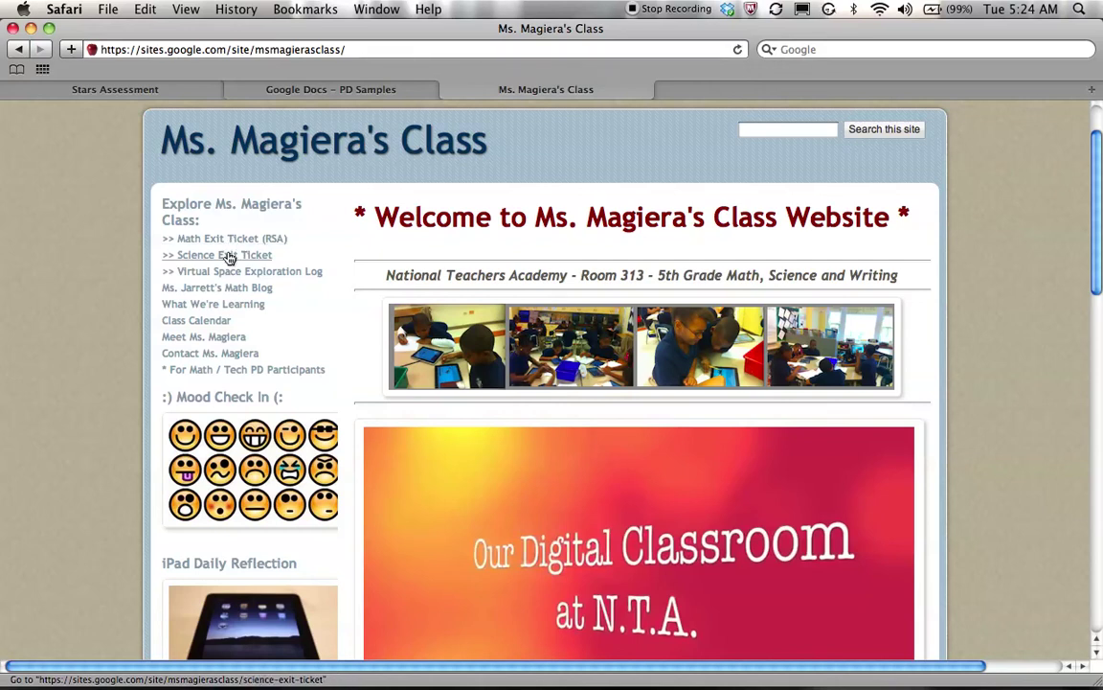
click(229, 257)
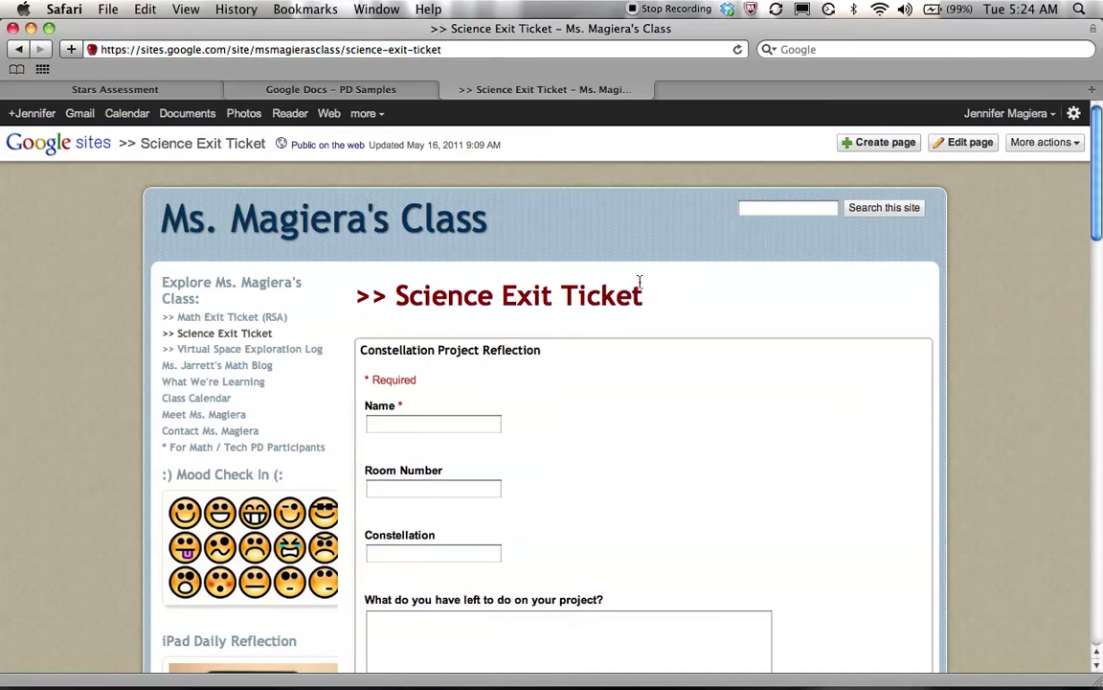
Swap the embedded Constellation Project Reflection form for Sample Test and save the page
click(961, 143)
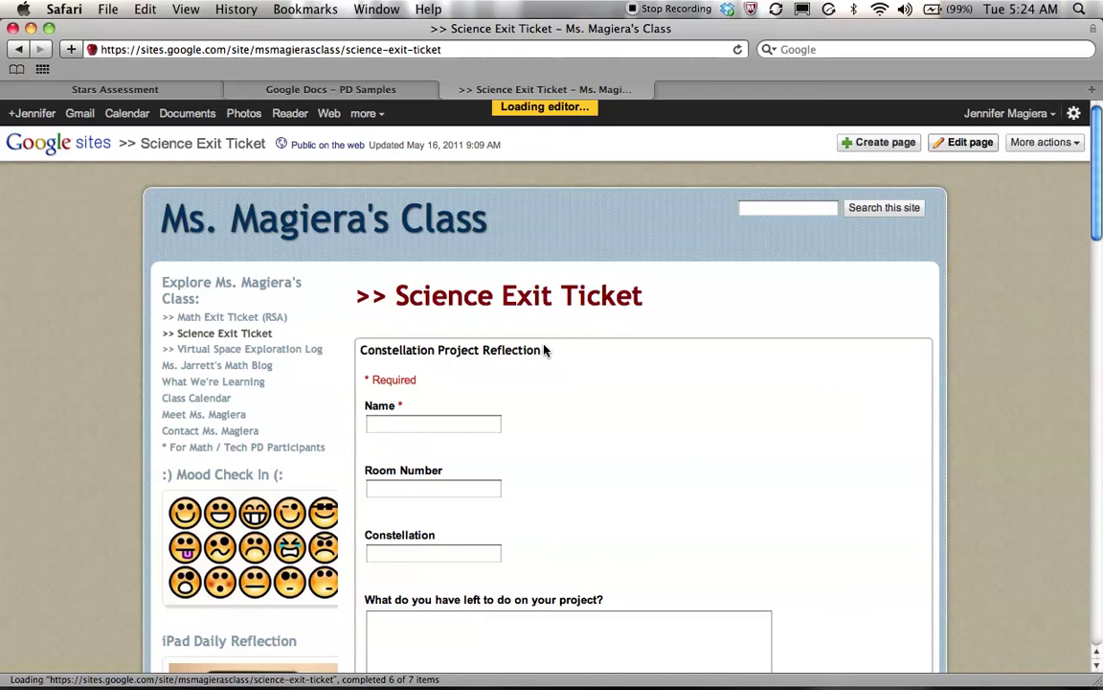
click(460, 381)
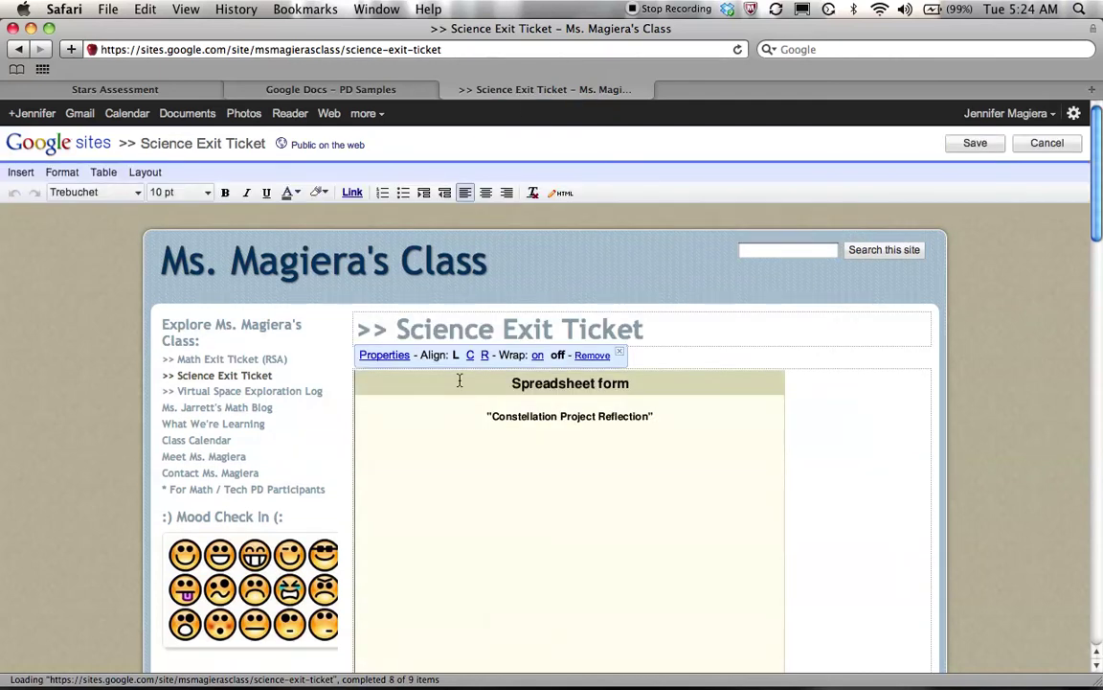
click(391, 356)
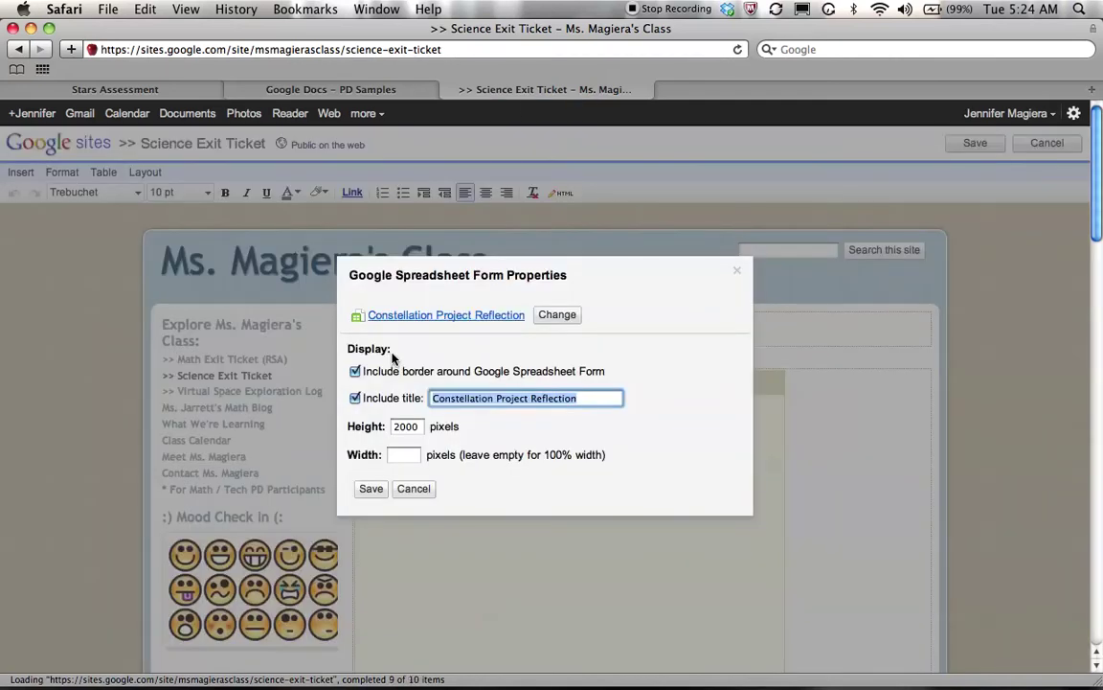
click(548, 317)
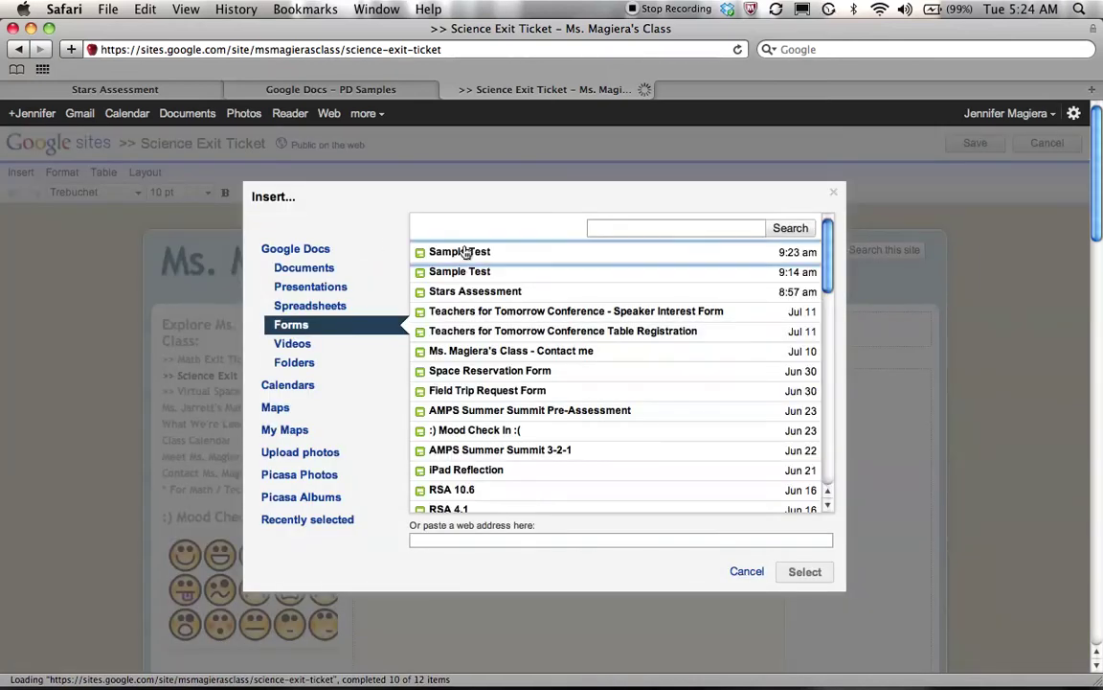
click(463, 250)
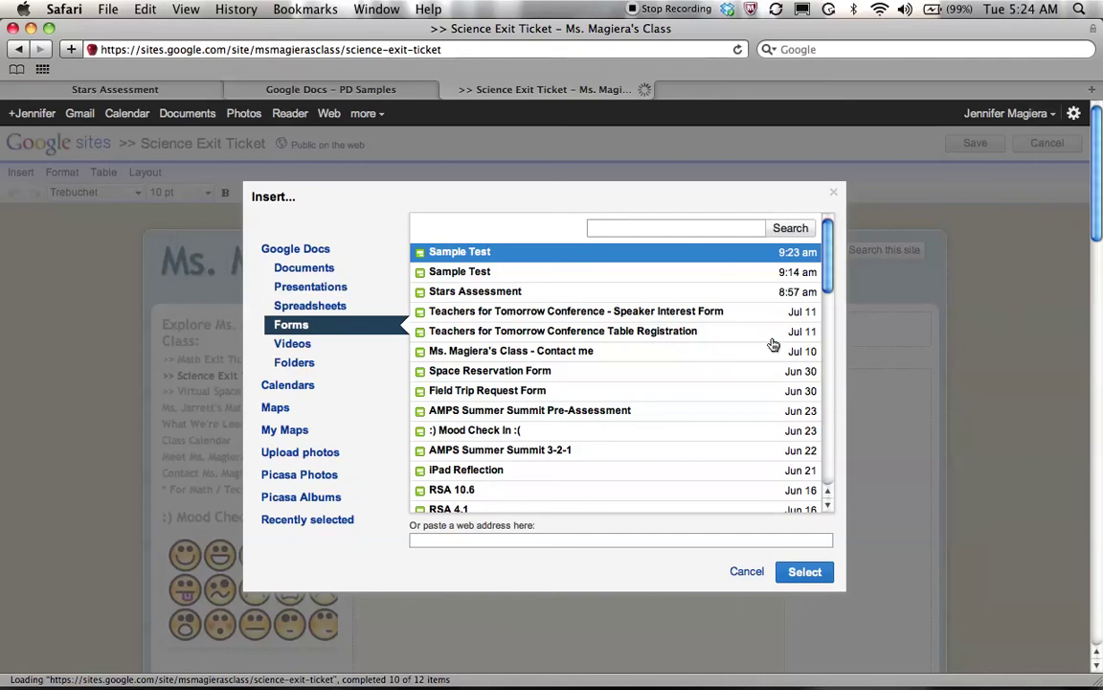
click(809, 572)
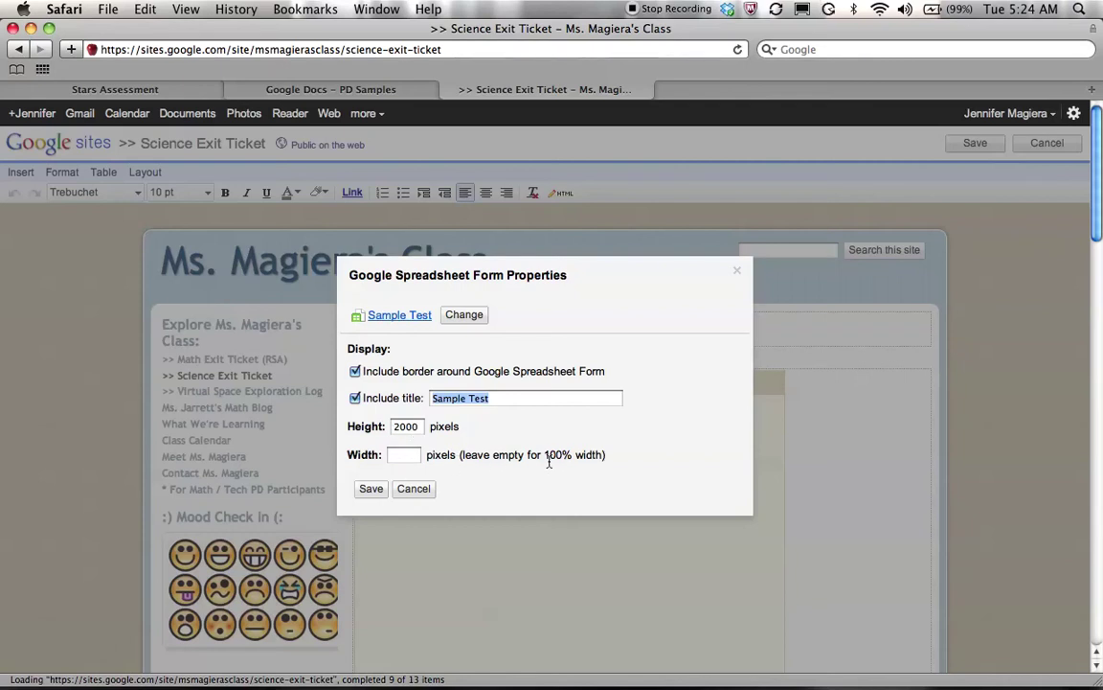
click(371, 489)
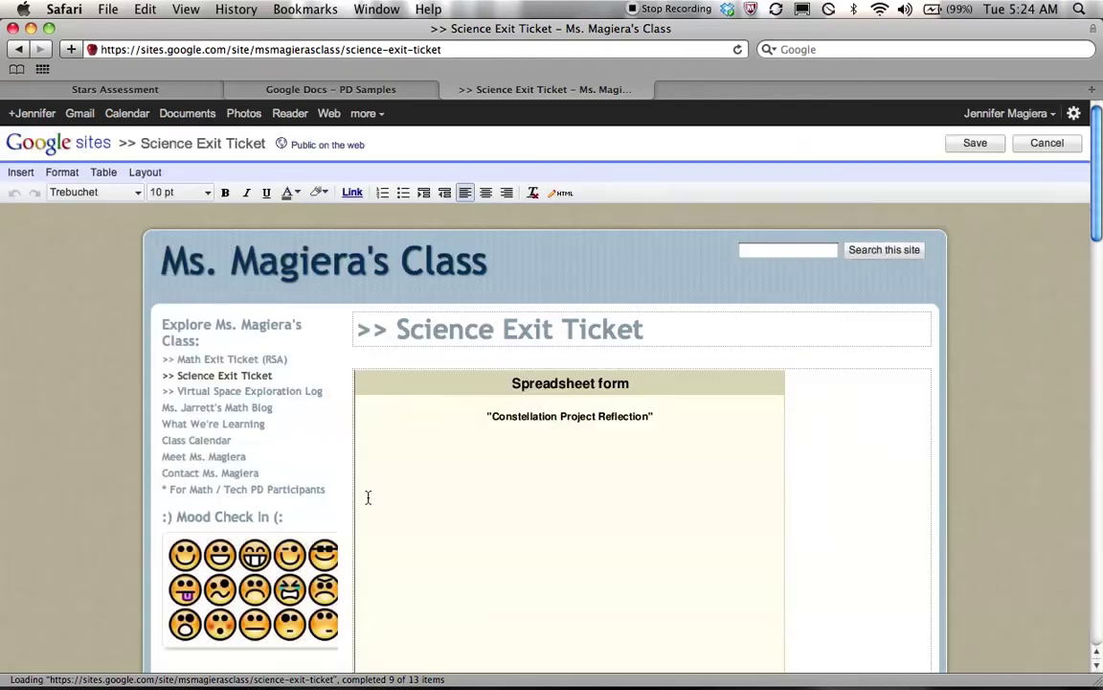
click(975, 142)
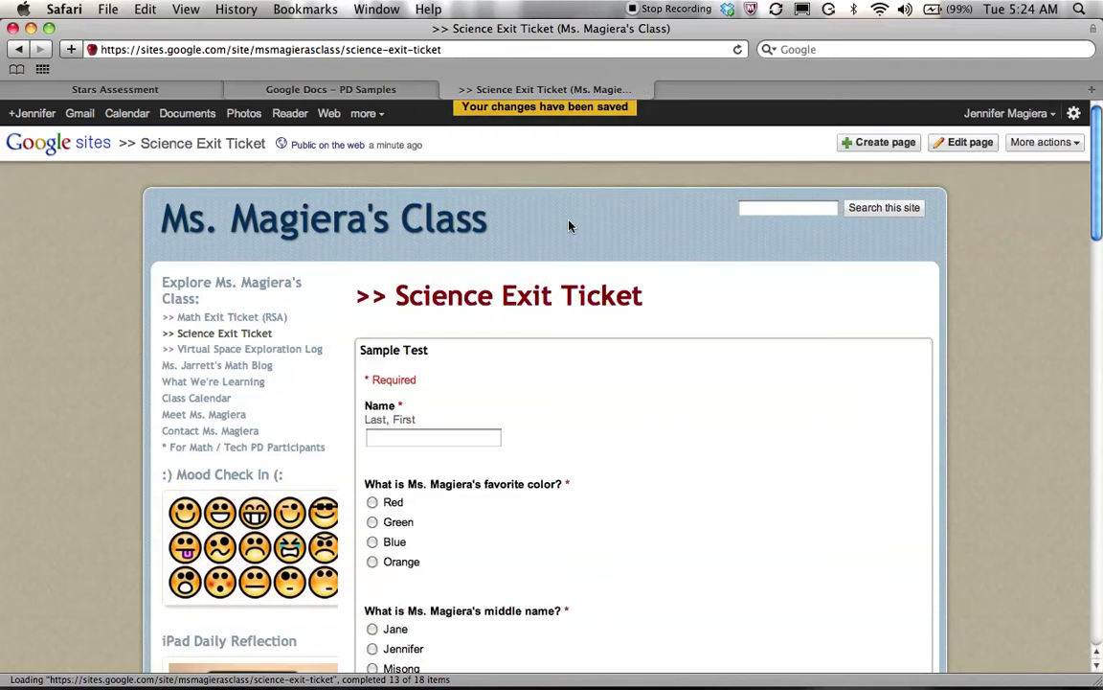
scroll(569, 226, down, 4)
scroll(569, 226, down, 1)
scroll(568, 226, up, 1)
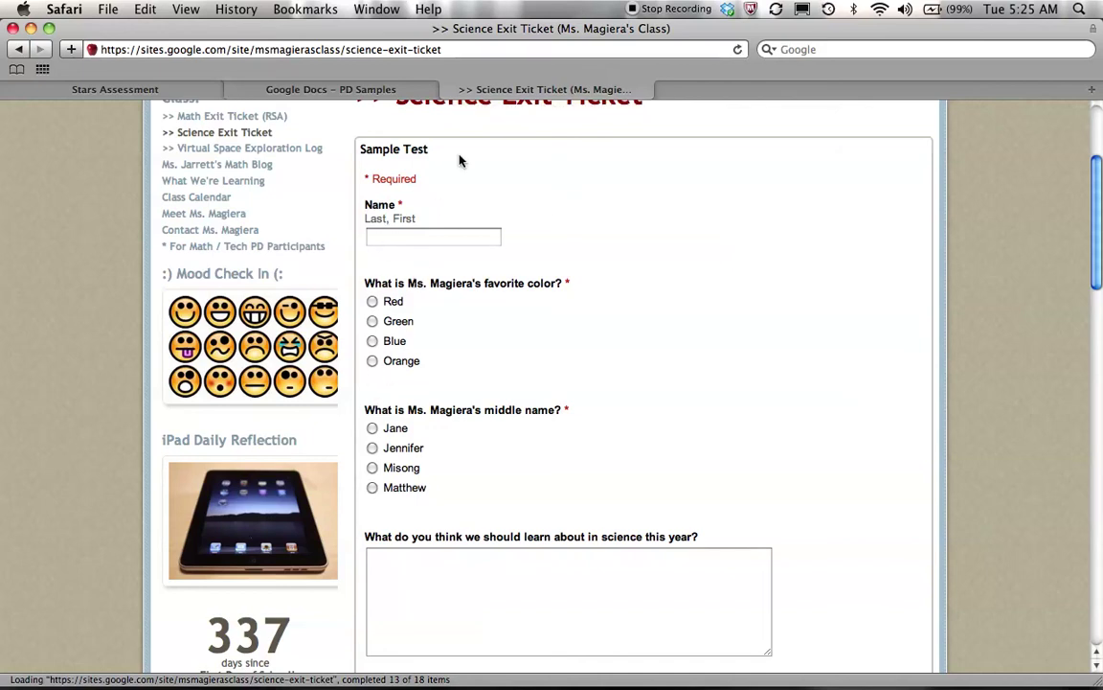
scroll(460, 161, up, 3)
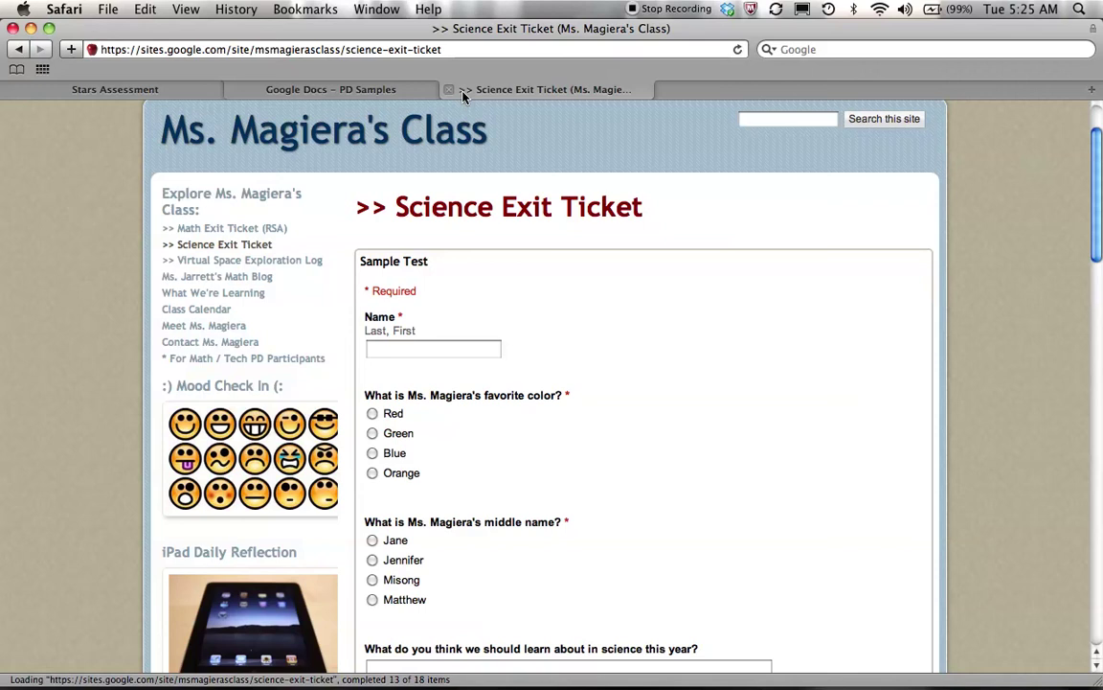
Open the Sample Test response spreadsheet from PD Samples and shrink that window to half width
click(346, 91)
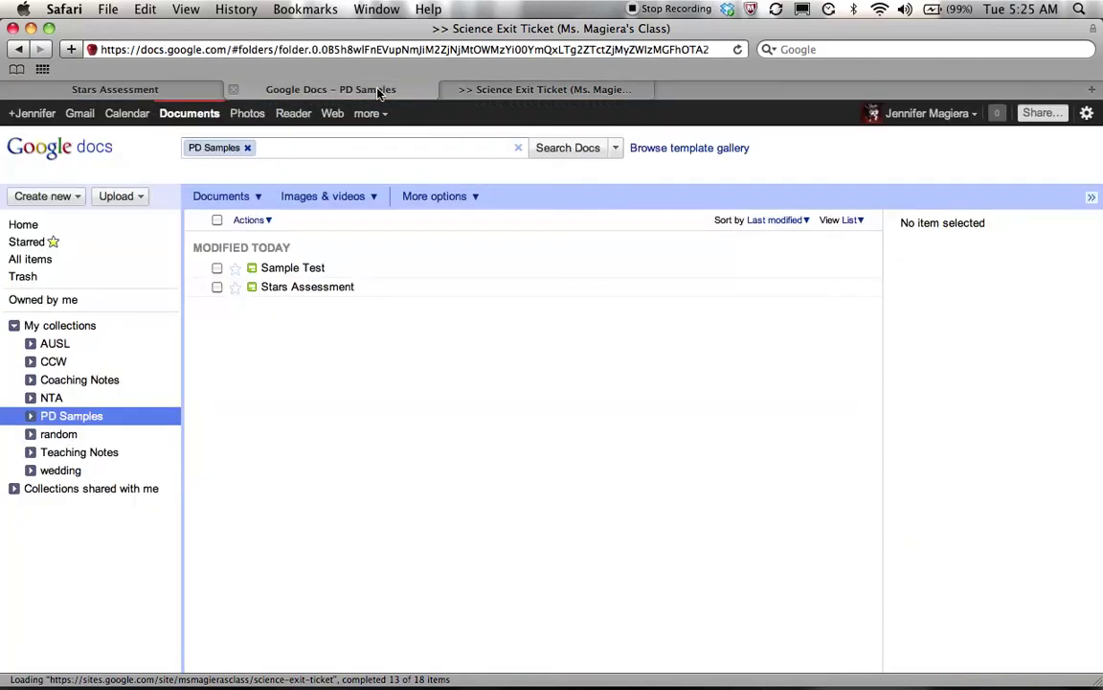
click(281, 272)
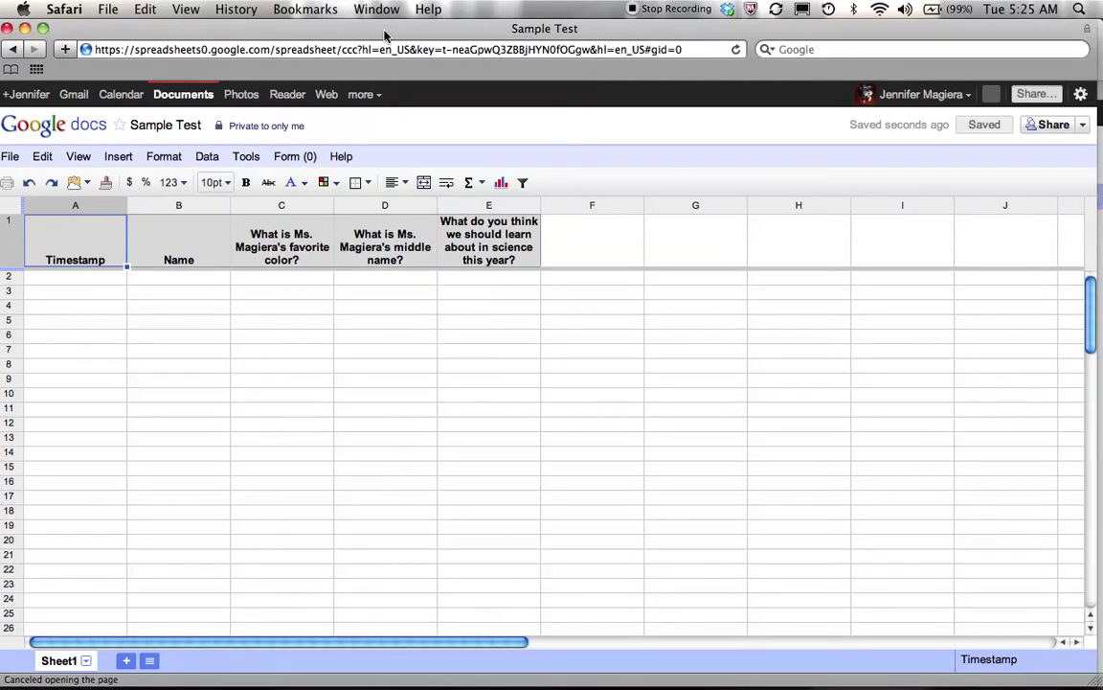
key(super+grave)
drag(1099, 682, 605, 685)
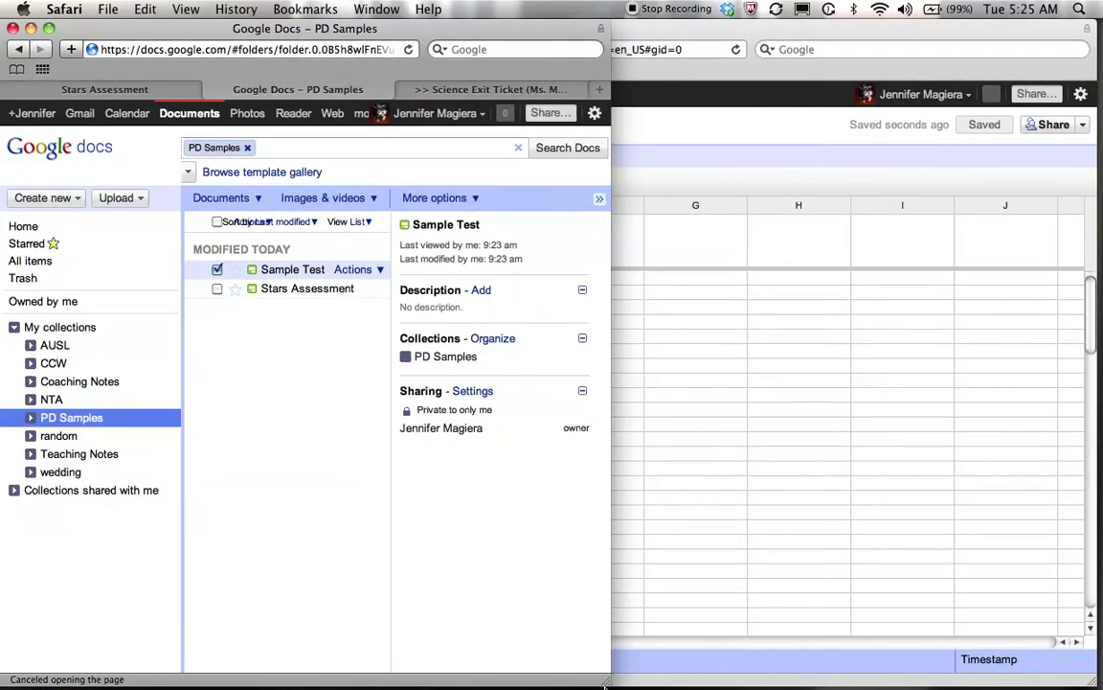
Place the Science Exit Ticket page on the left and the spreadsheet on the right half
click(490, 89)
click(661, 165)
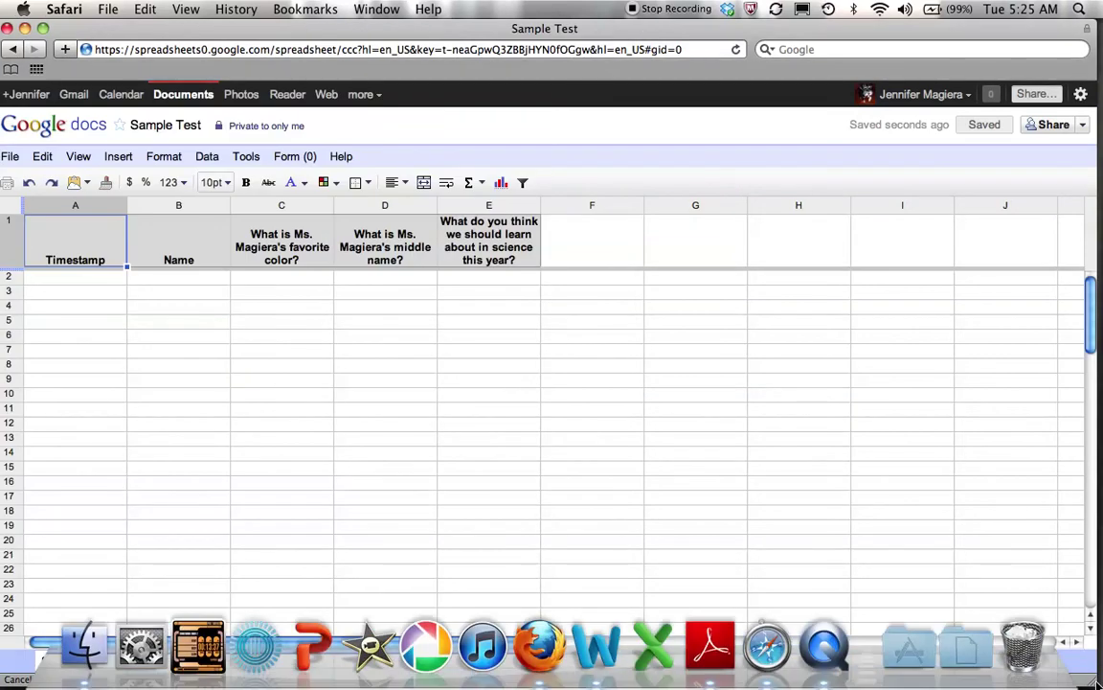
drag(1099, 682, 560, 685)
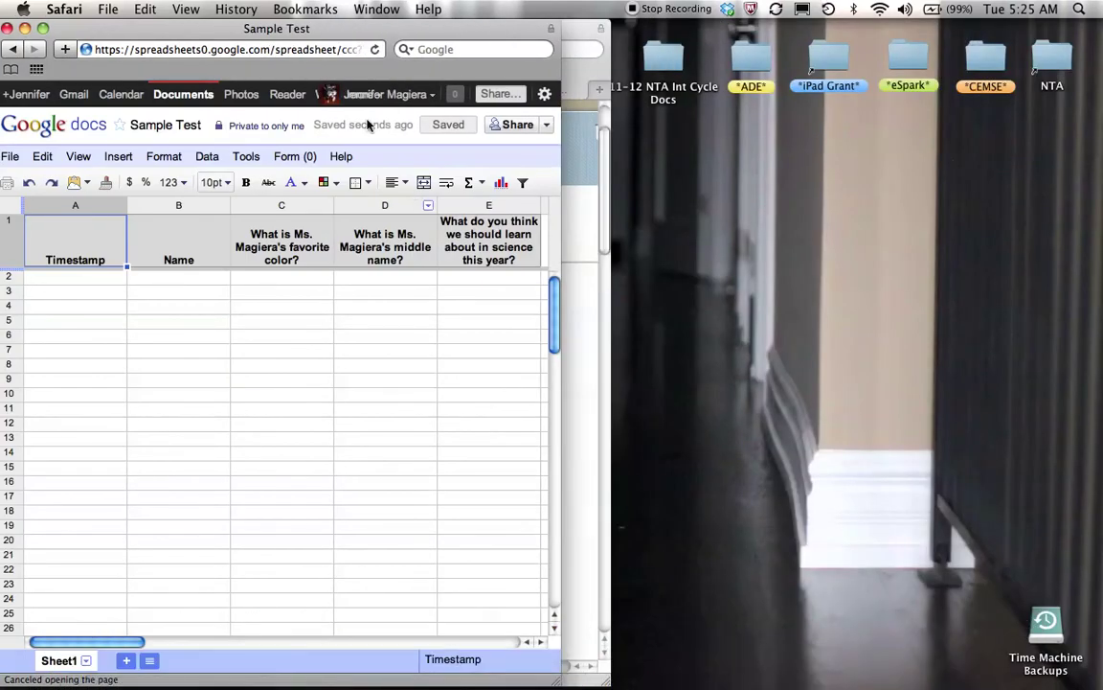
drag(298, 28, 879, 8)
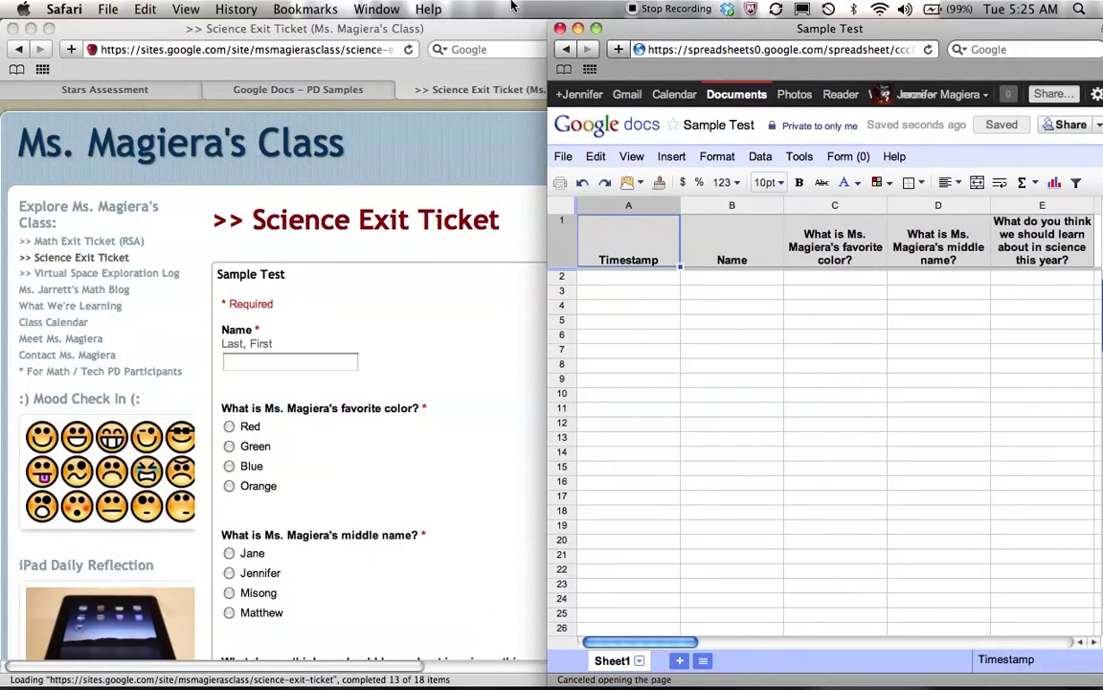
drag(430, 28, 360, 28)
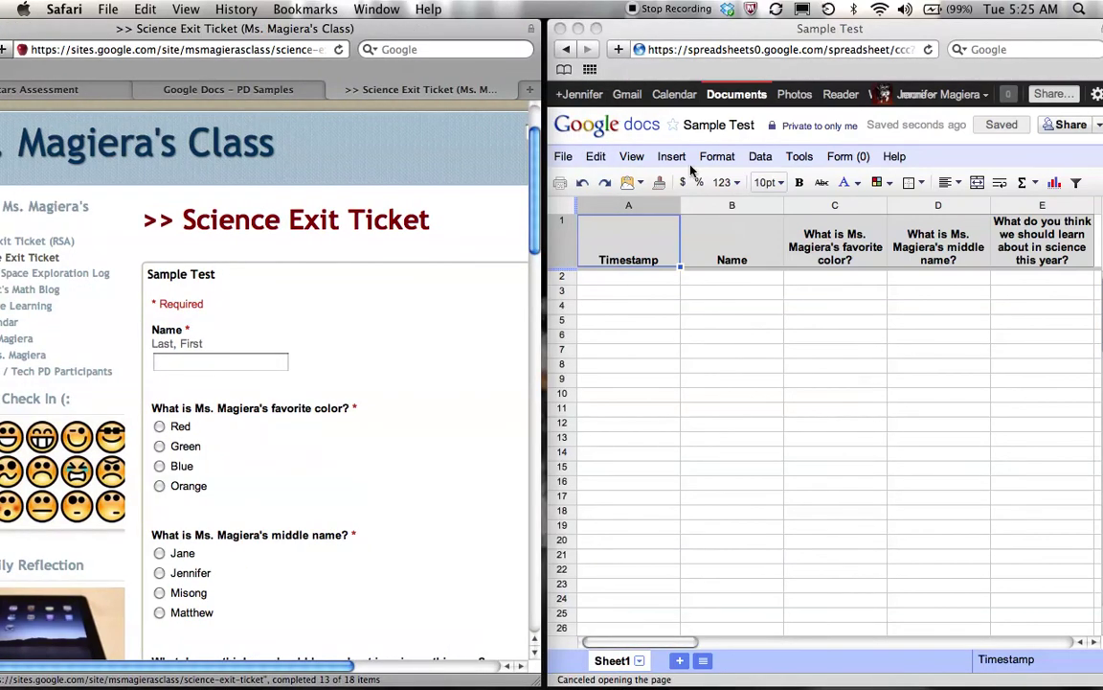
Submit a first test response with a sample name, Blue and Misong
click(613, 286)
click(660, 306)
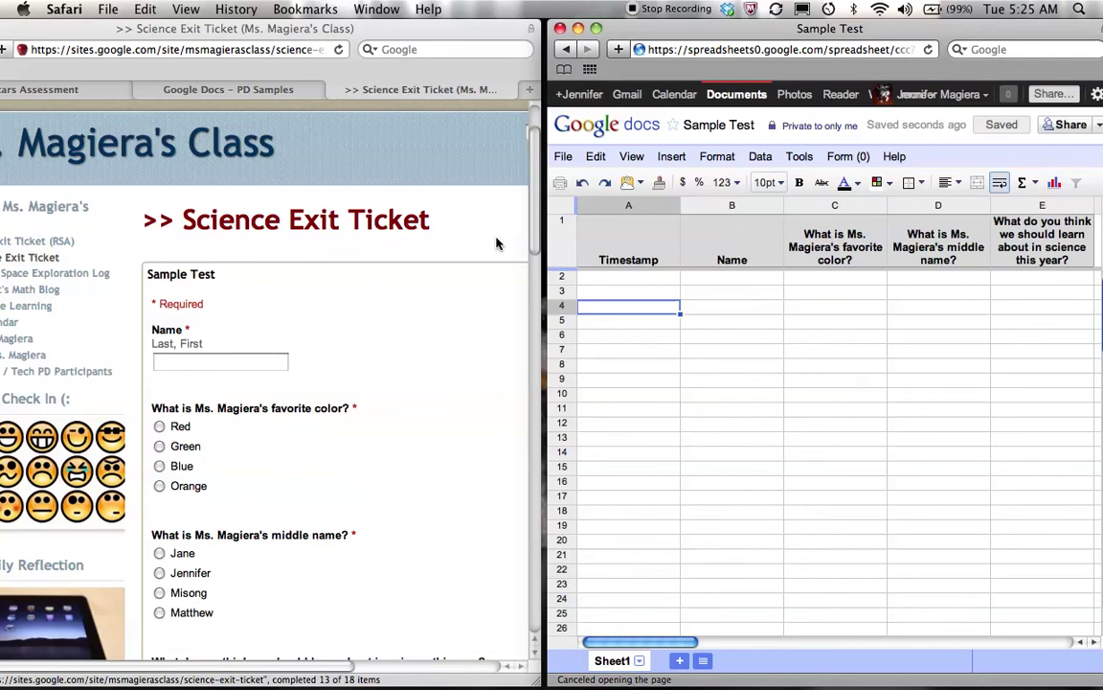
click(218, 360)
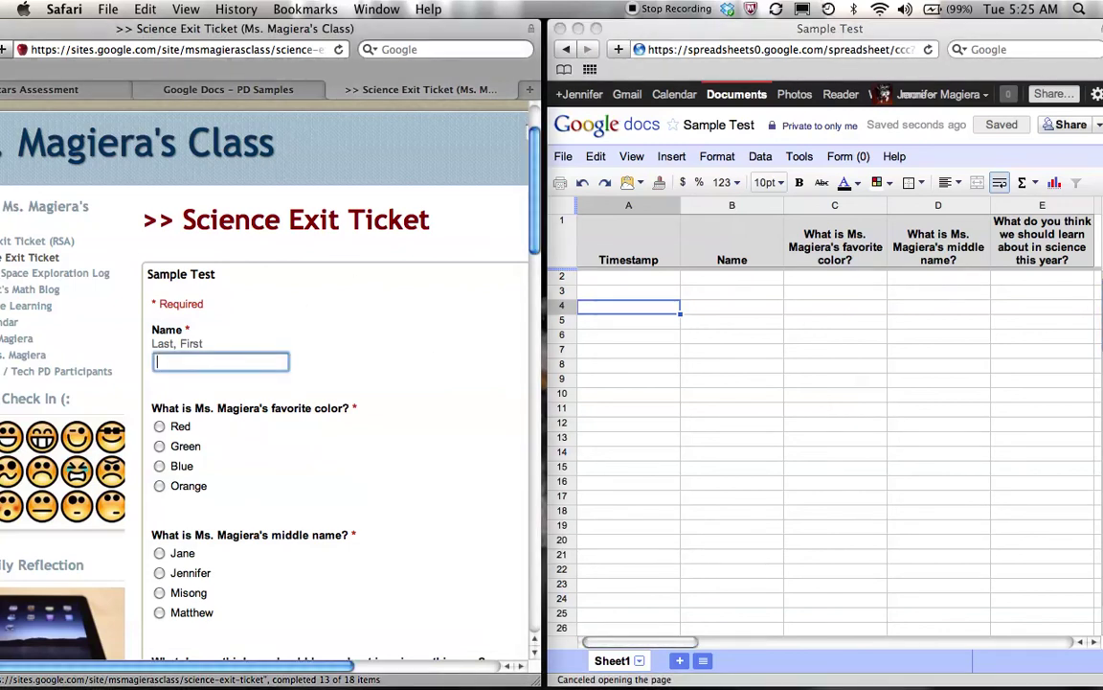
text(Johnson, Joe)
scroll(410, 355, down, 1)
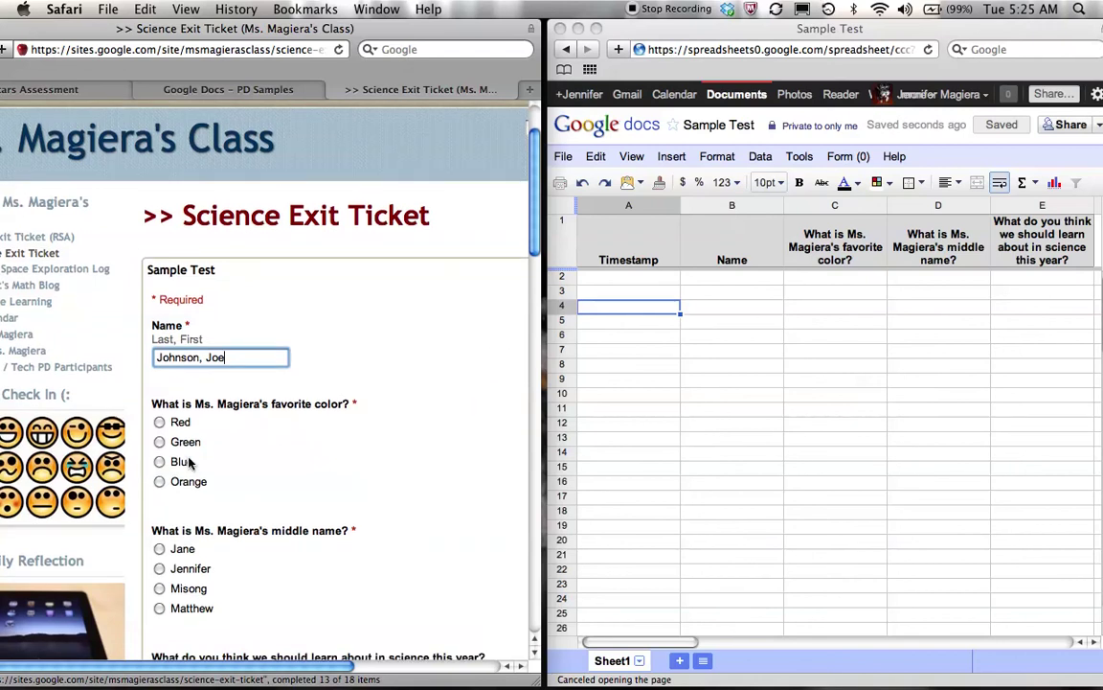
click(182, 462)
scroll(230, 414, down, 5)
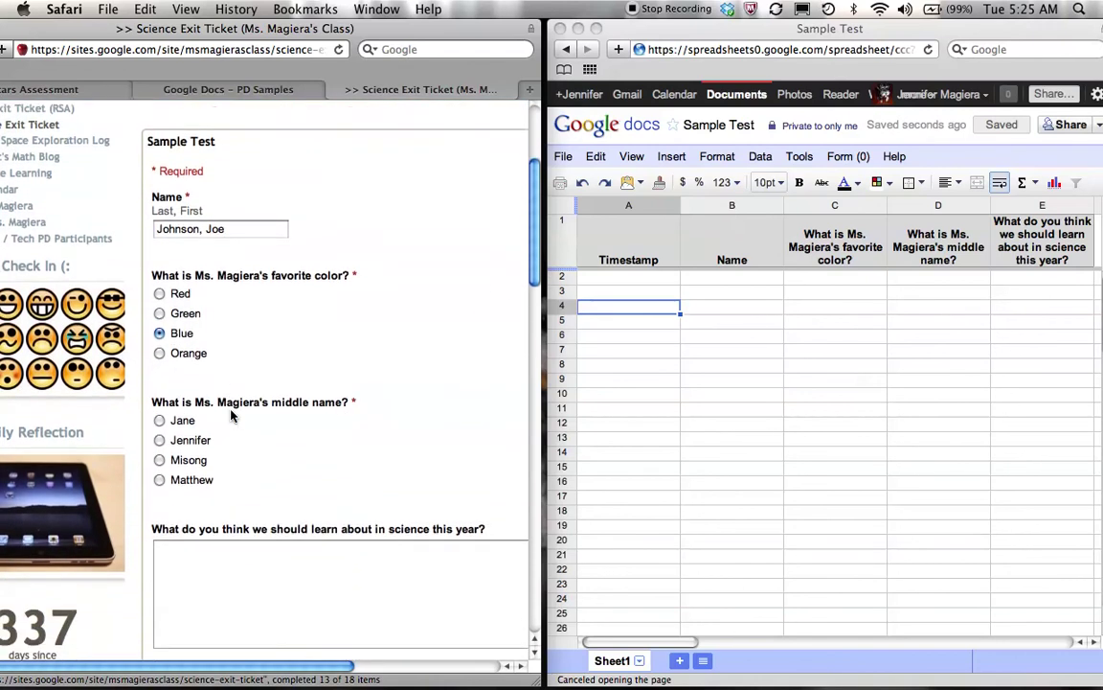
click(159, 400)
click(175, 486)
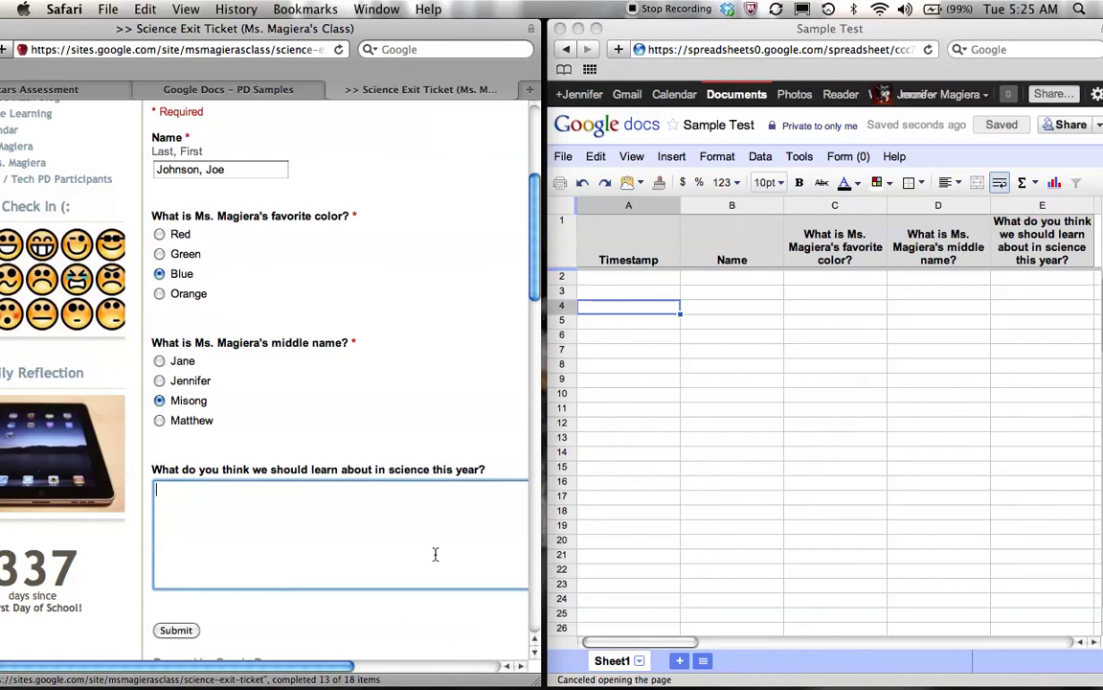
click(176, 629)
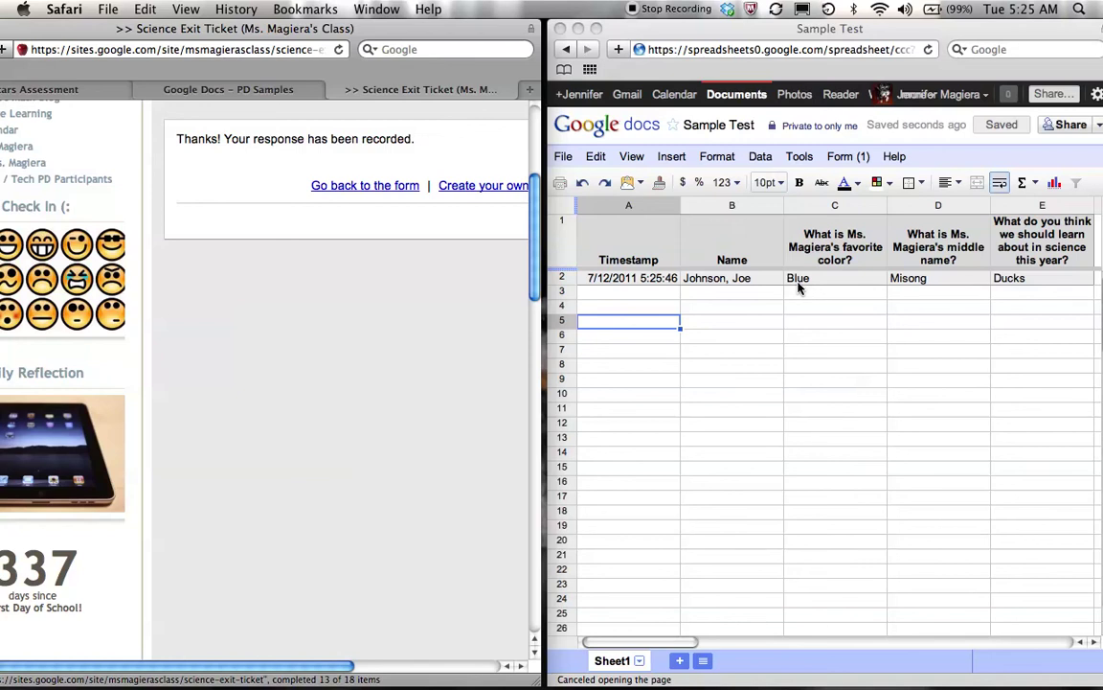
Submit another blank-form response answering Green, Jennifer and Space, then view the response sheet
click(381, 191)
click(245, 219)
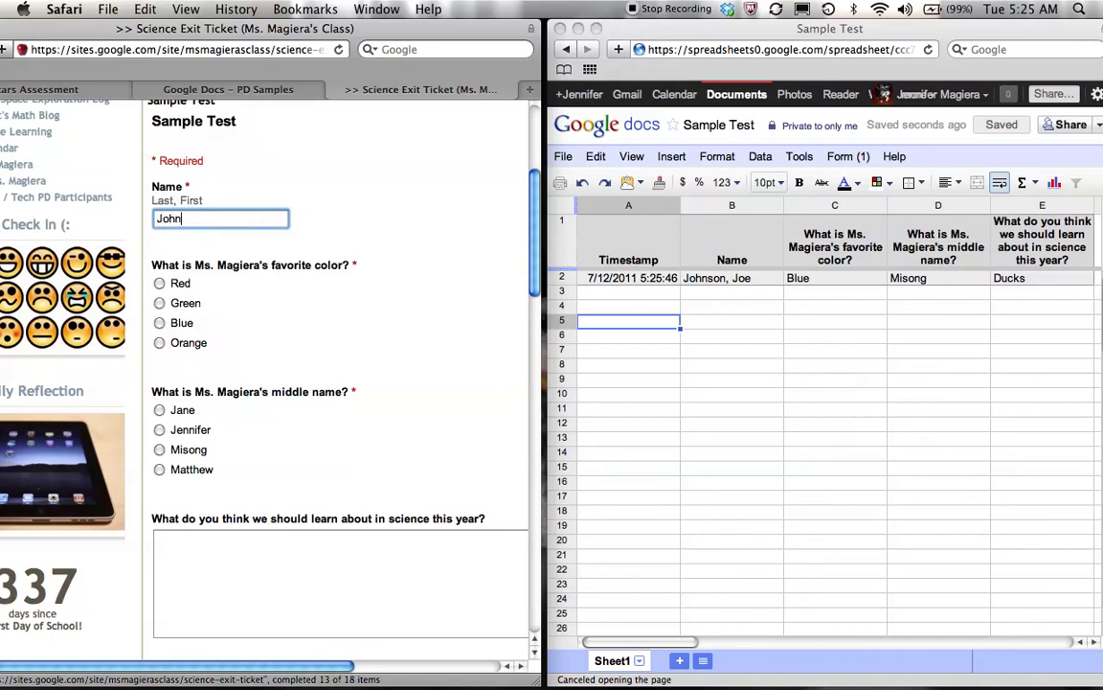
click(159, 303)
click(163, 431)
click(201, 572)
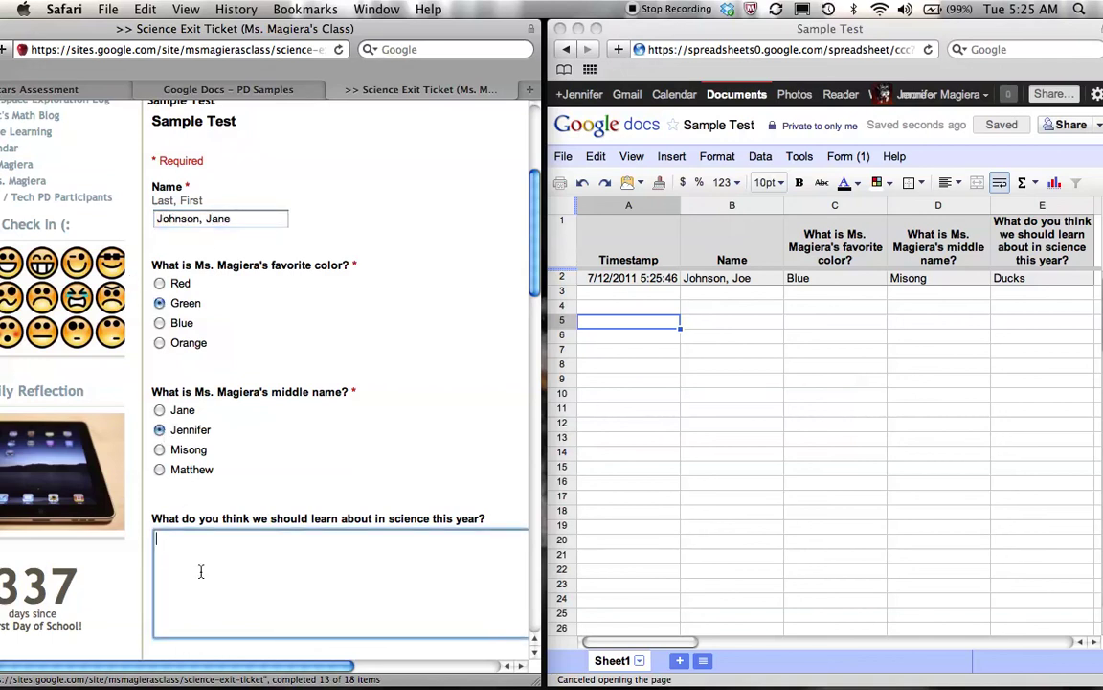
text(Space)
scroll(201, 572, down, 2)
click(176, 576)
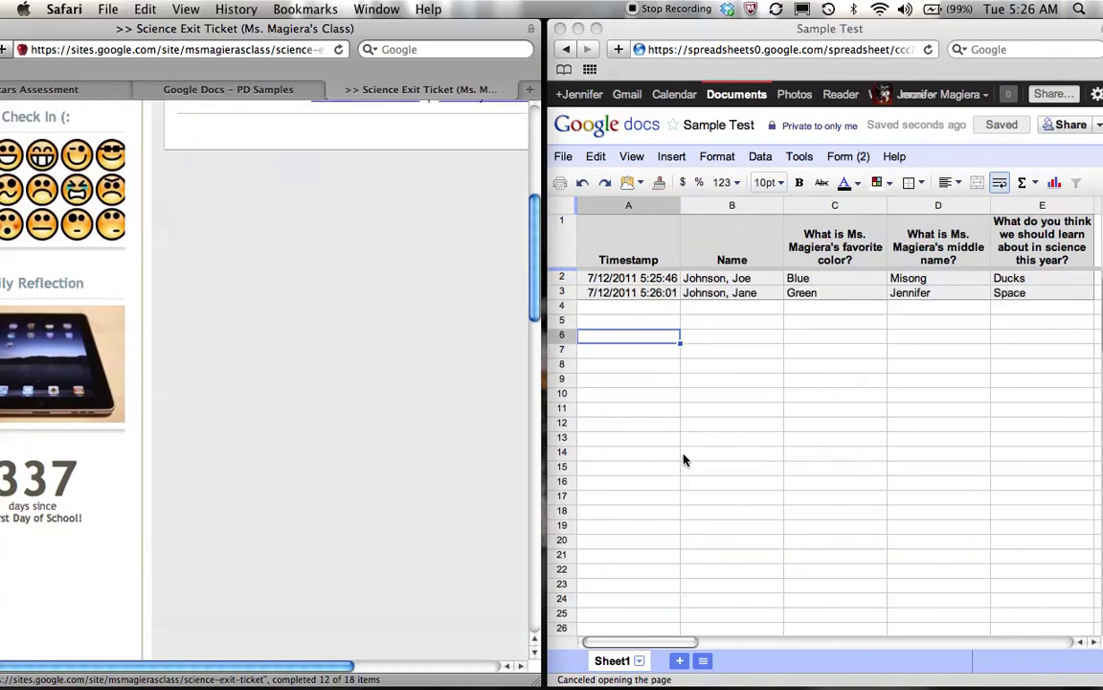
click(659, 315)
Add a whole-sheet conditional formatting rule: text containing 'Blue' gets a cyan background
click(580, 305)
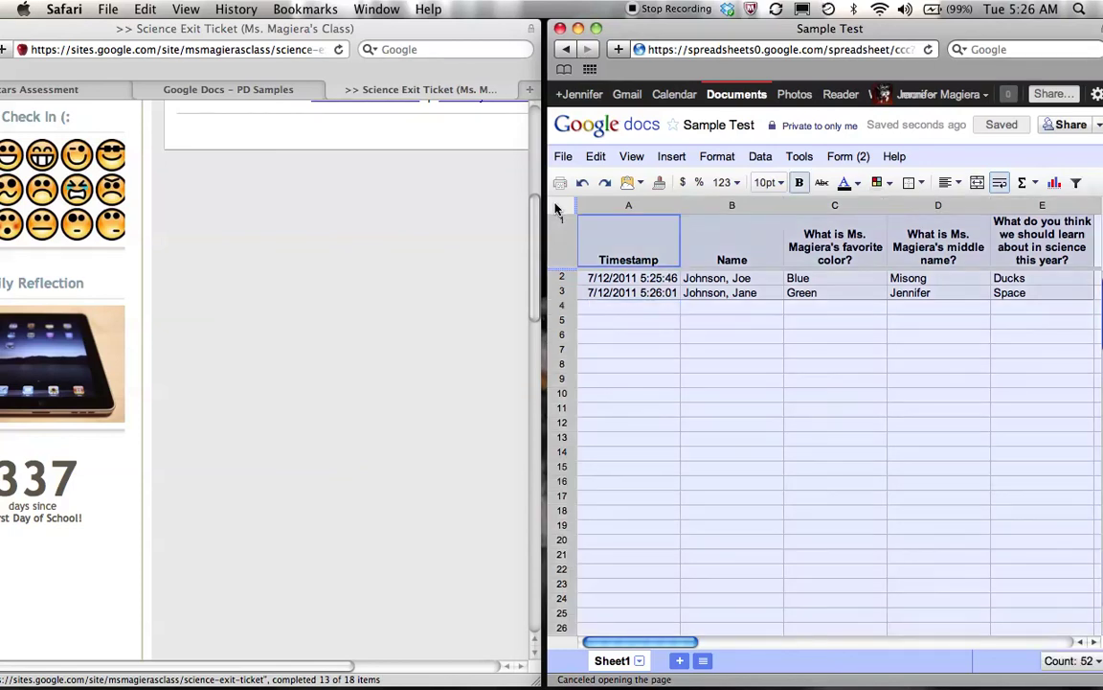
drag(727, 469, 629, 364)
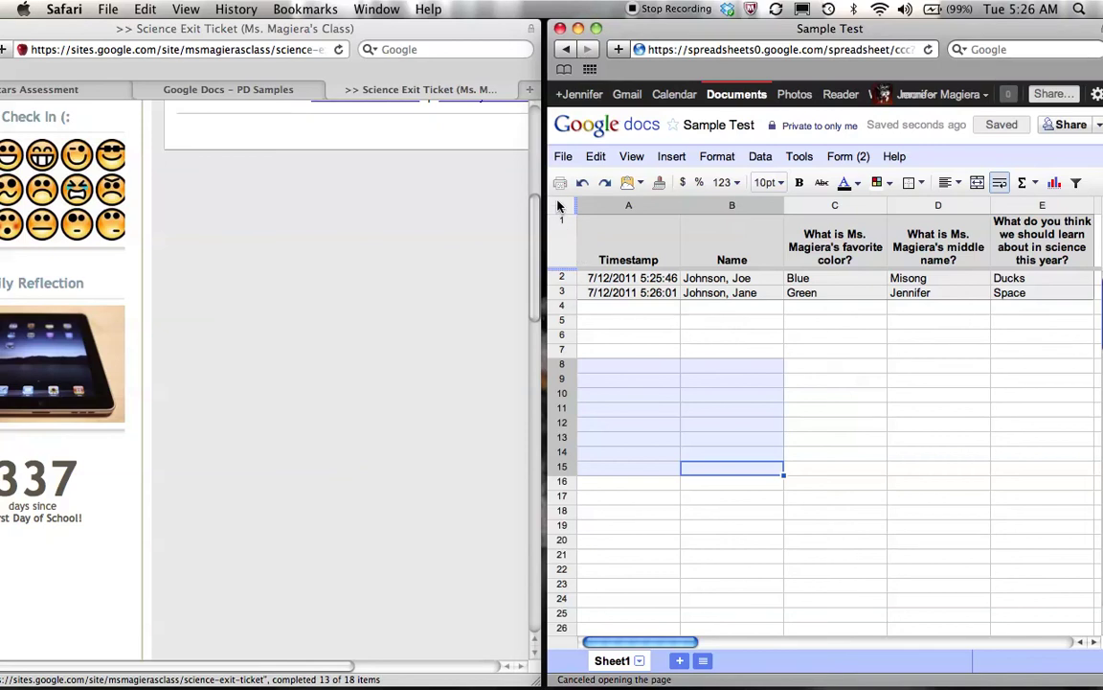
click(562, 205)
click(720, 158)
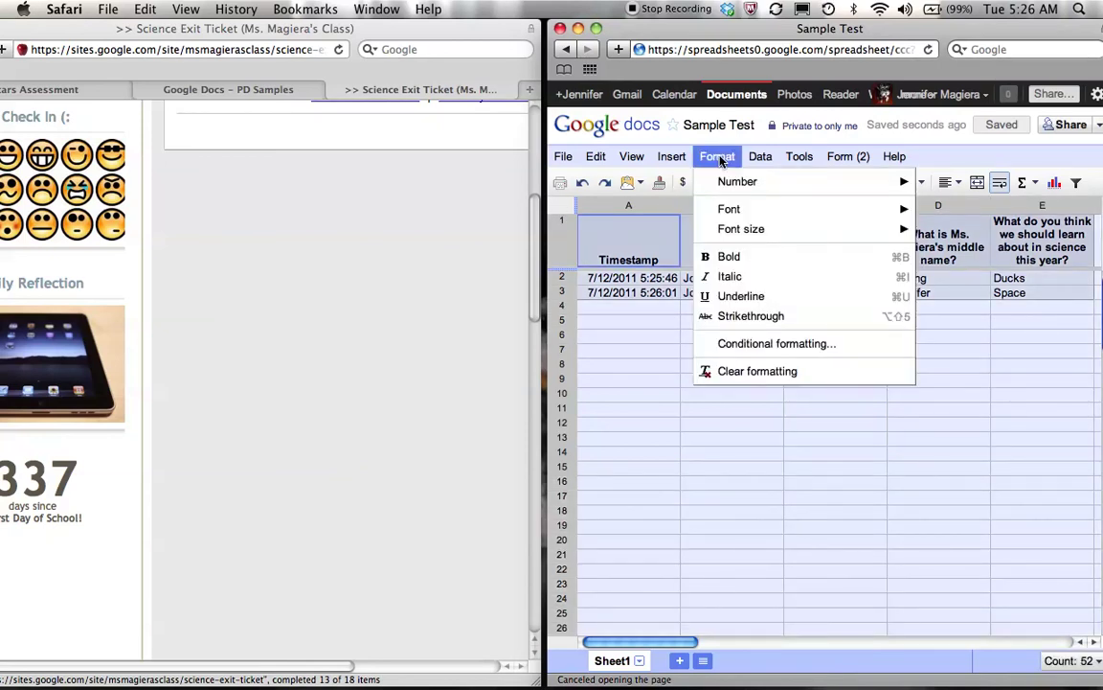
click(762, 348)
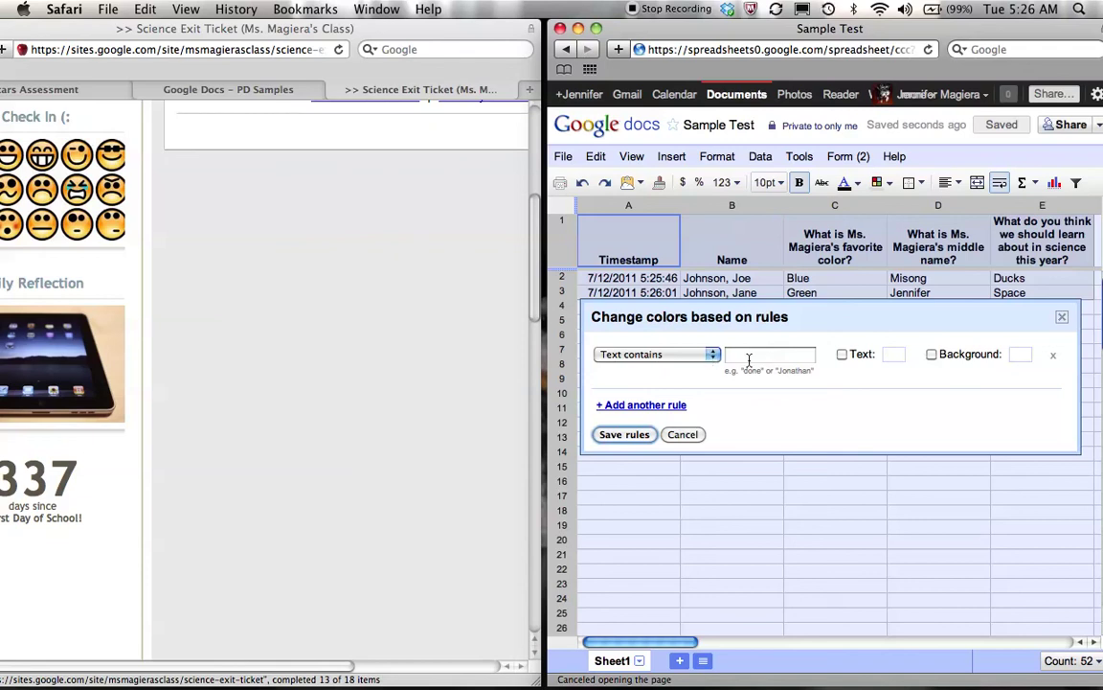
click(738, 357)
drag(781, 317, 777, 340)
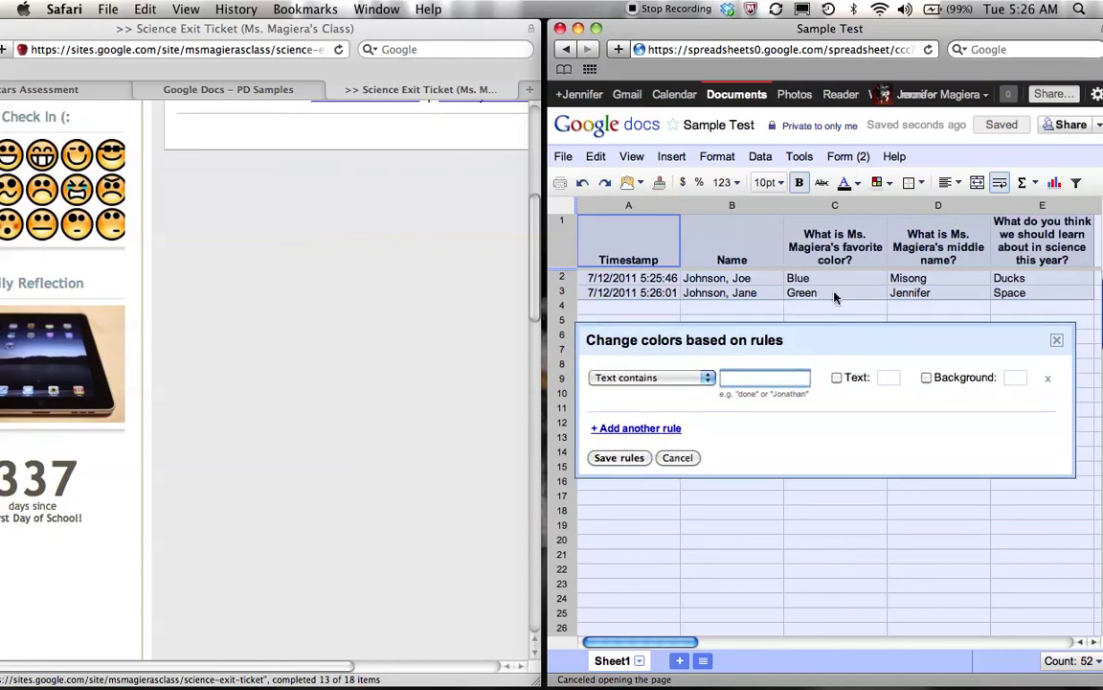
text(Blue)
click(926, 378)
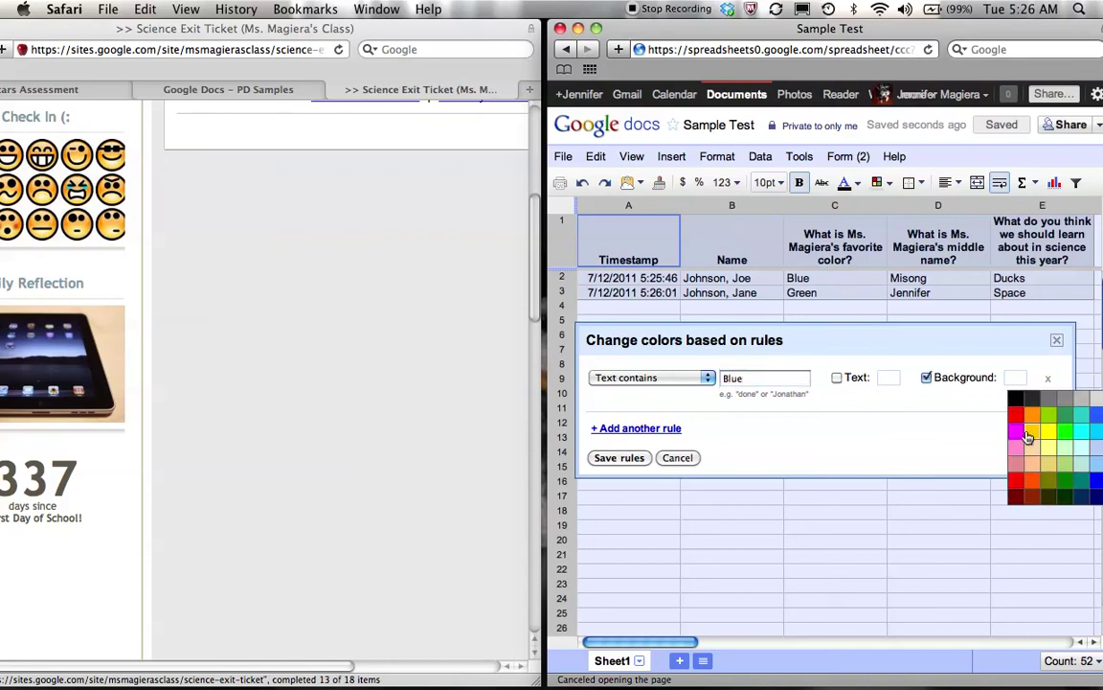
click(1080, 414)
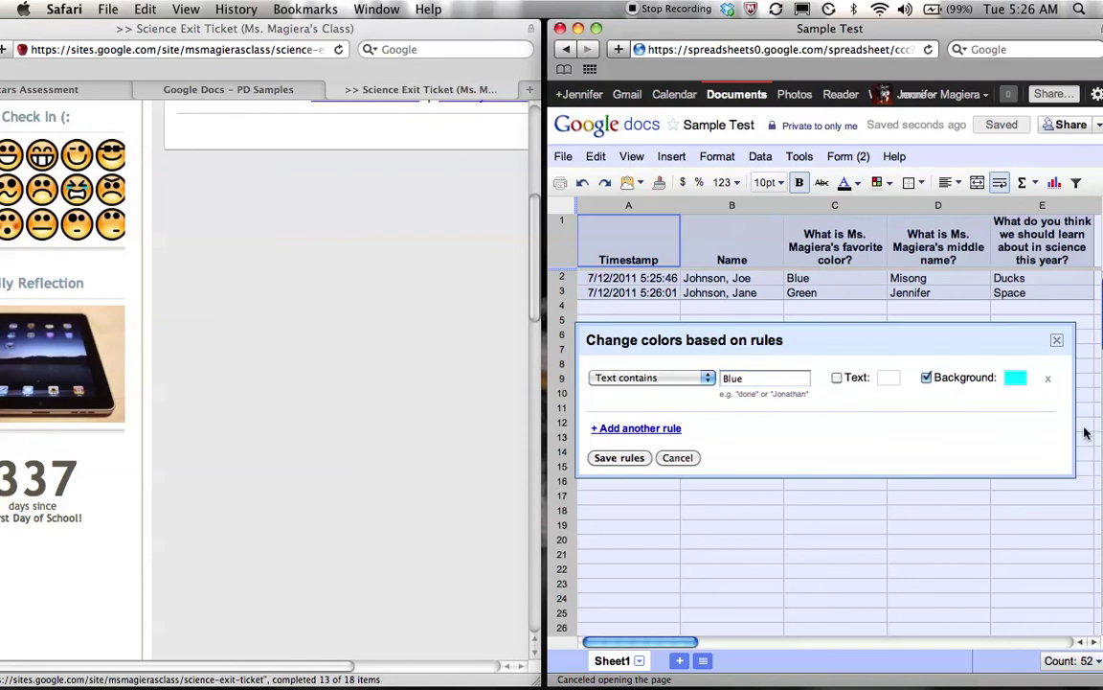
click(632, 457)
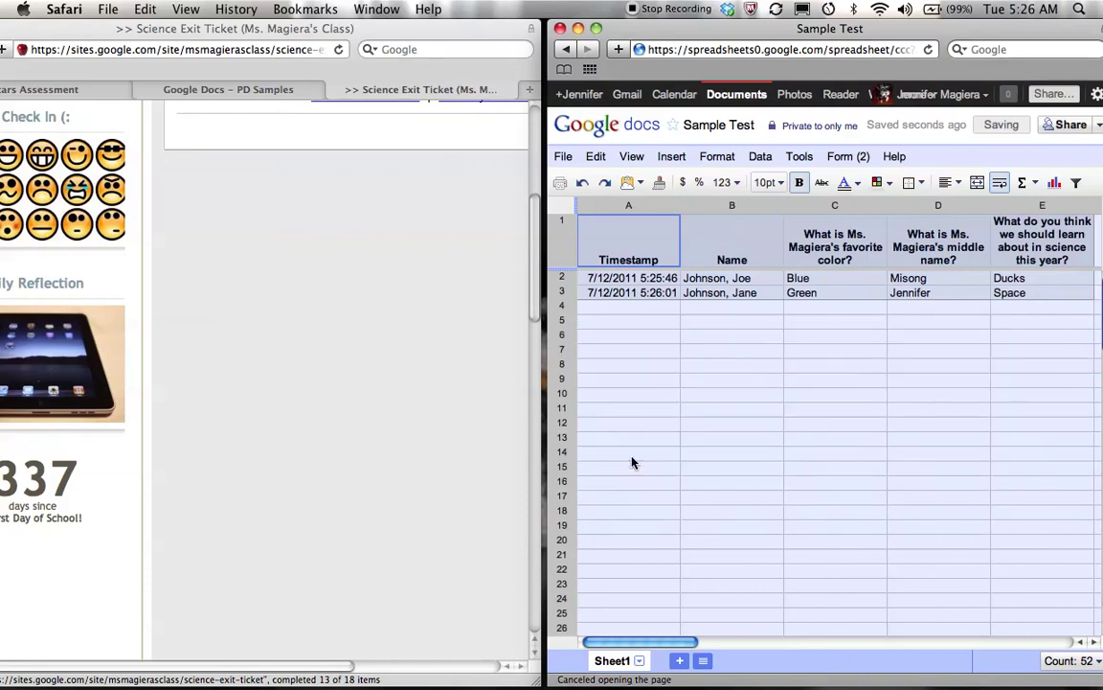
click(771, 356)
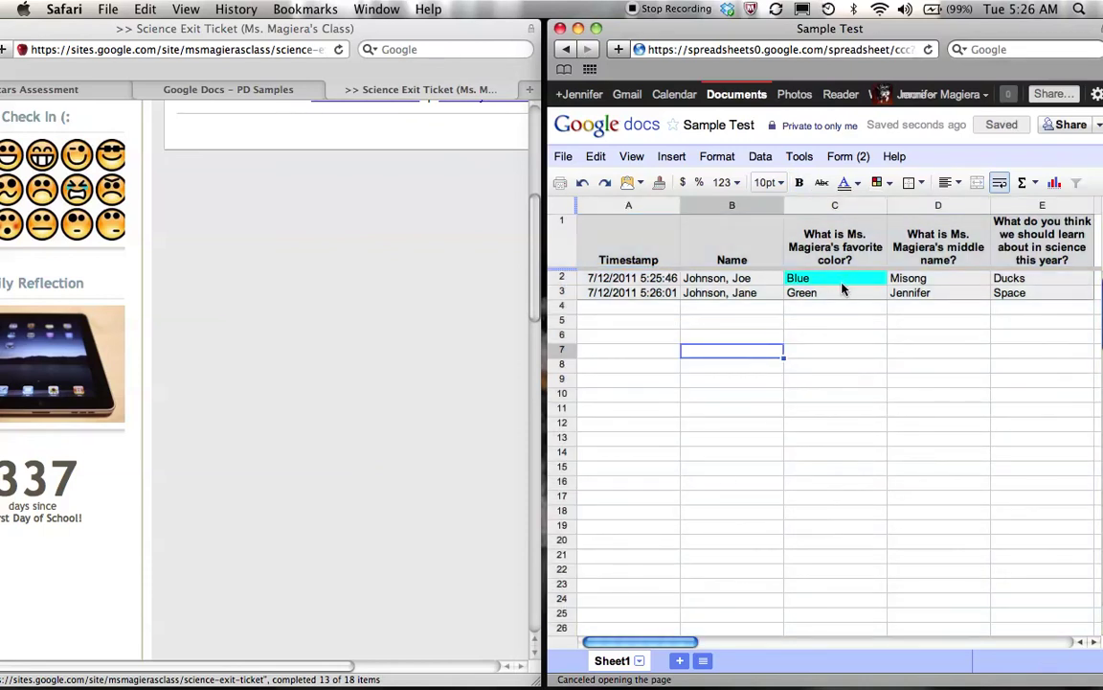
Add a column D rule so cells containing Misong get the cyan background
click(902, 207)
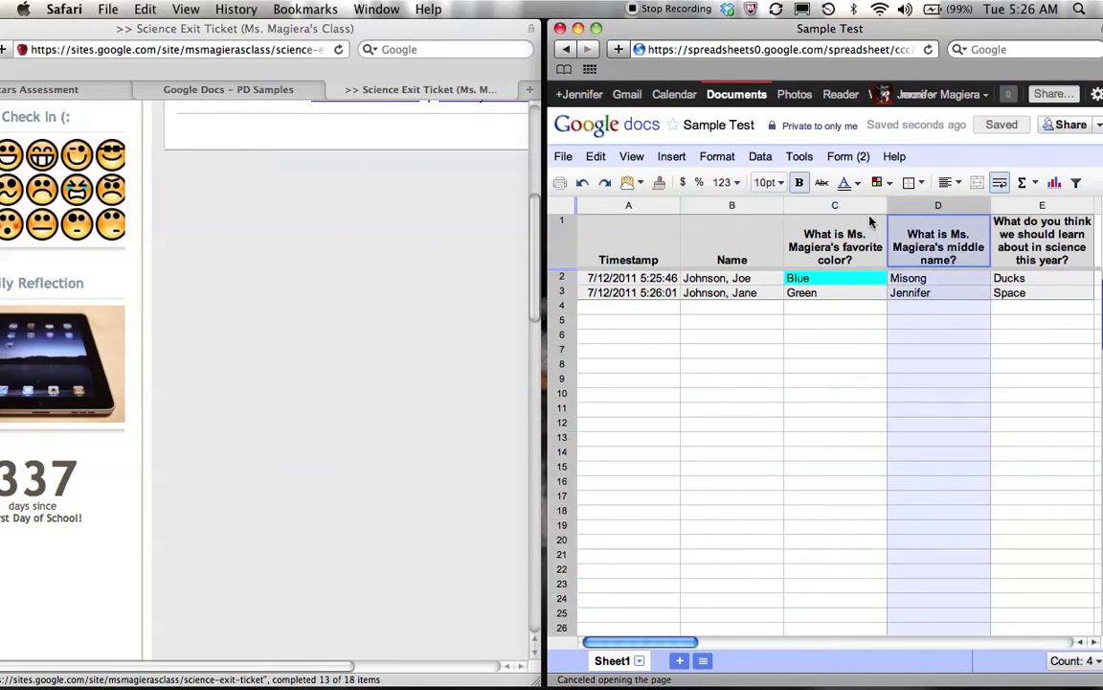
click(716, 157)
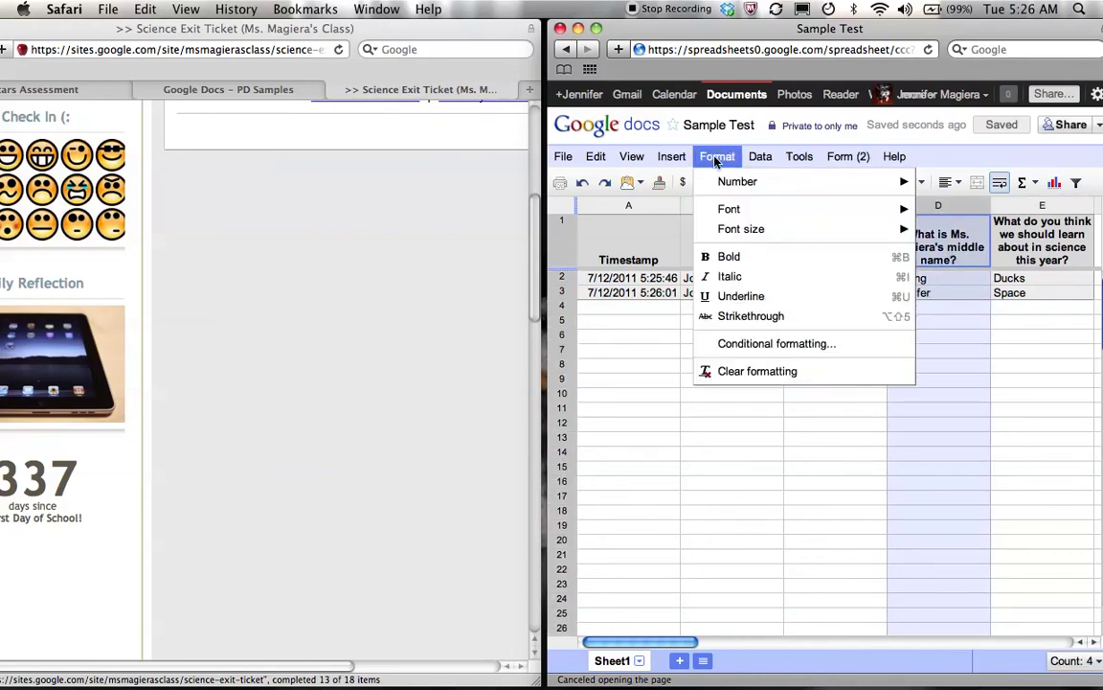
click(743, 343)
double_click(740, 355)
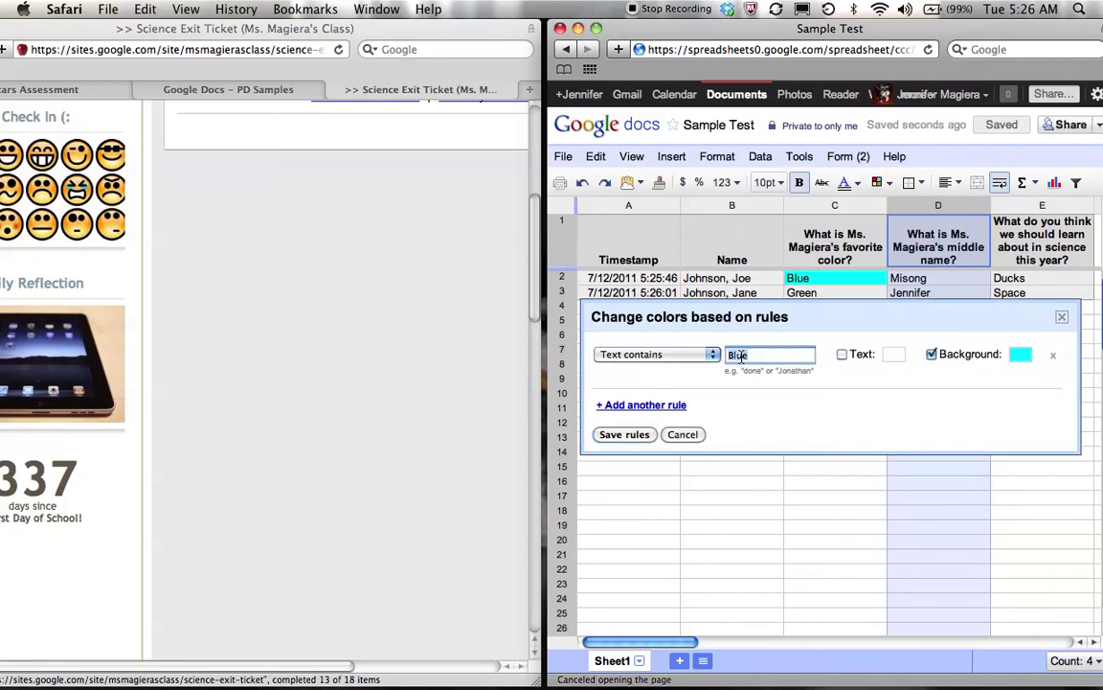
text(Misong)
click(632, 436)
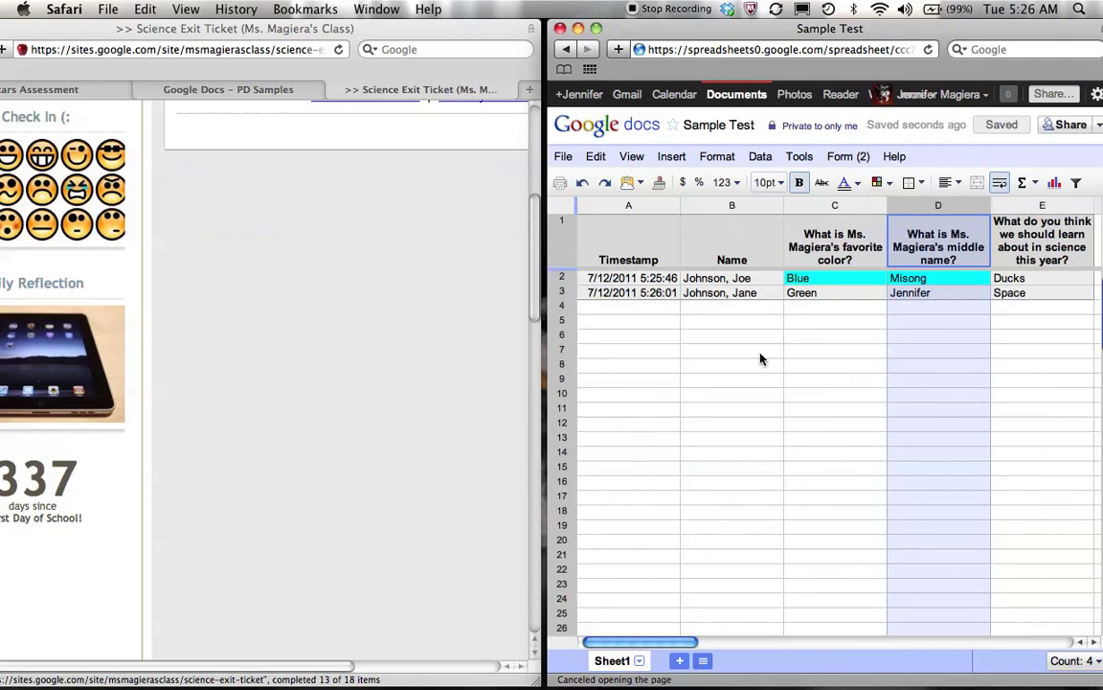
click(936, 335)
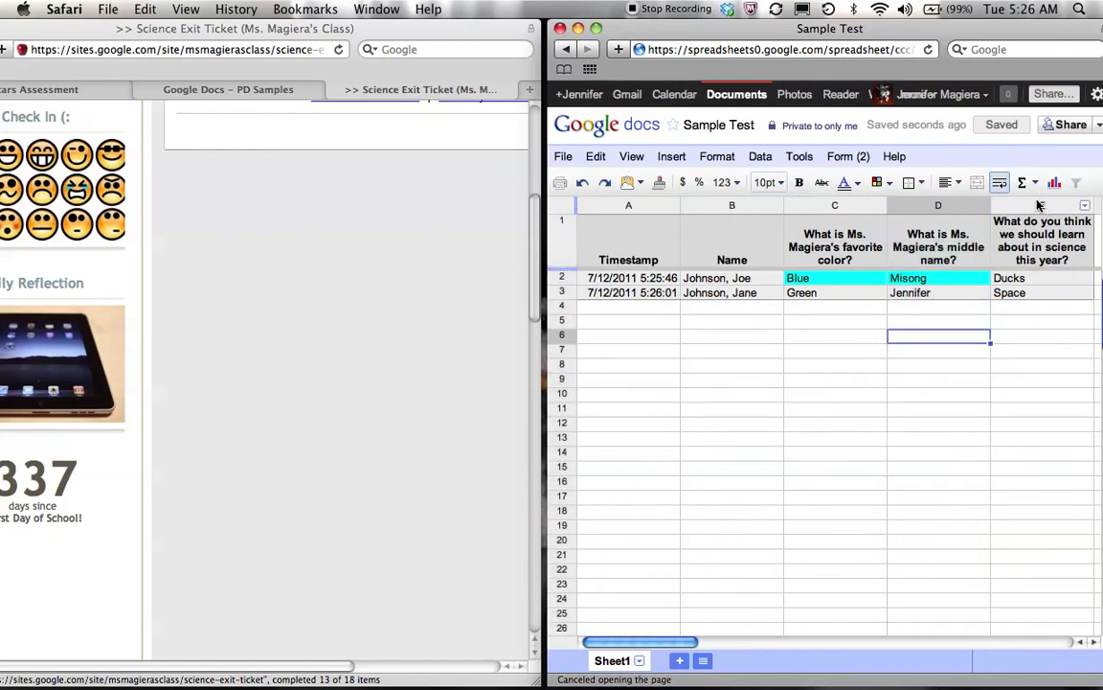
Briefly select column E, then return to the site with the embedded form
click(1042, 206)
click(876, 352)
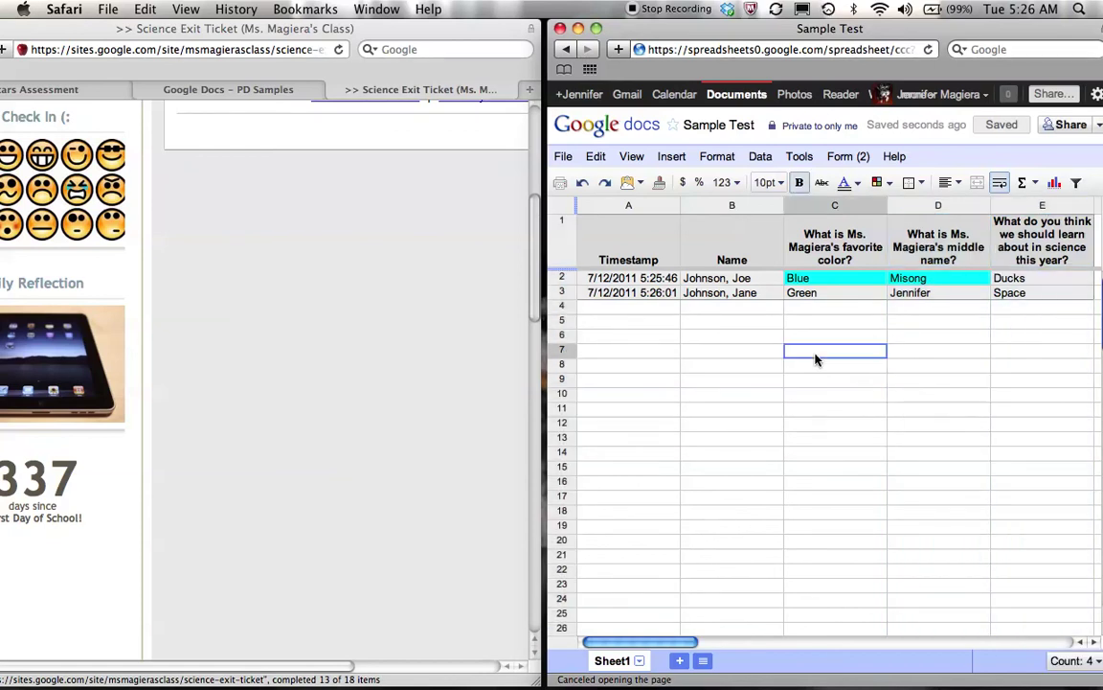
click(326, 181)
scroll(364, 208, up, 1)
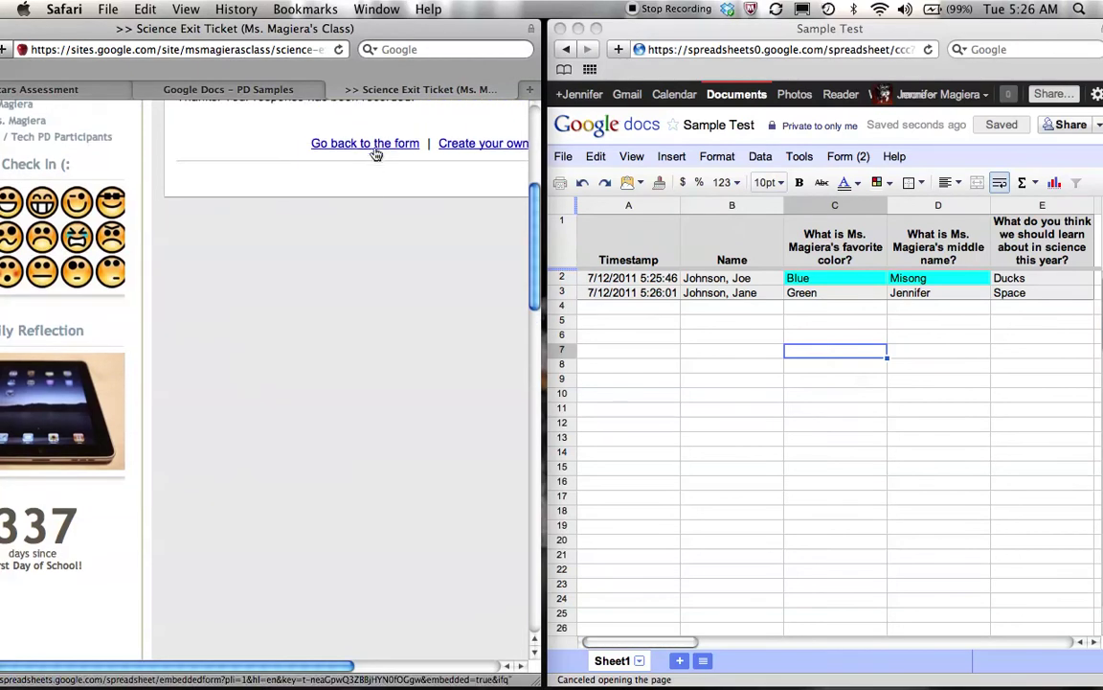
Submit a third response with a sample name, Blue, Misong and the answer 'Nothing!'
click(340, 141)
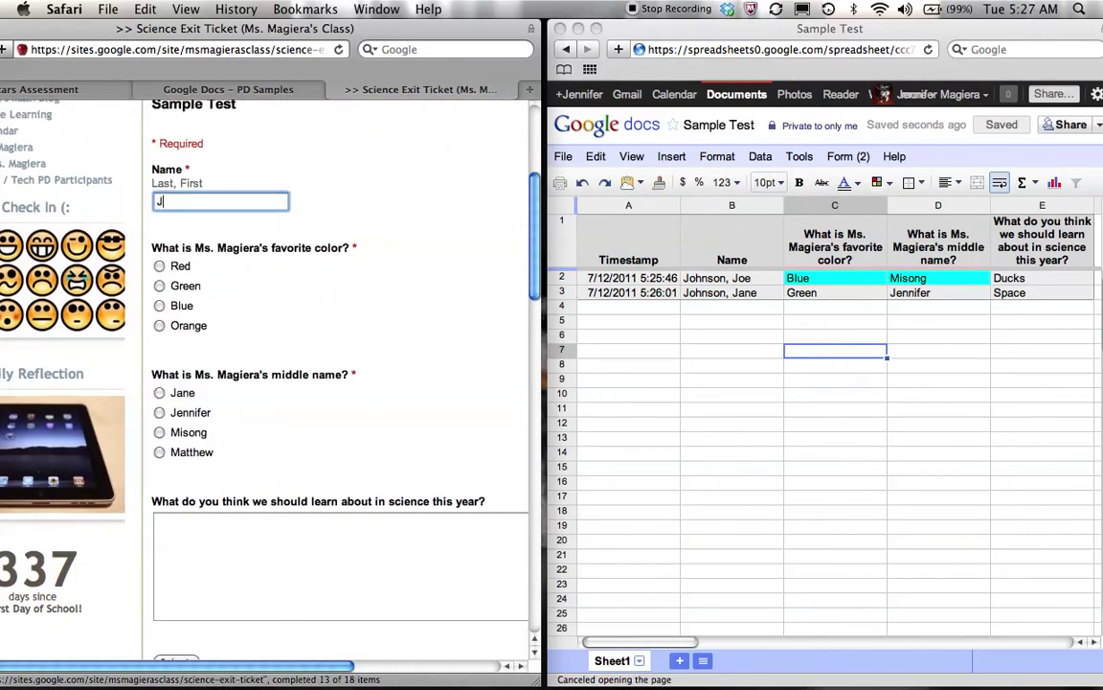
text(Howard, Jake)
click(159, 305)
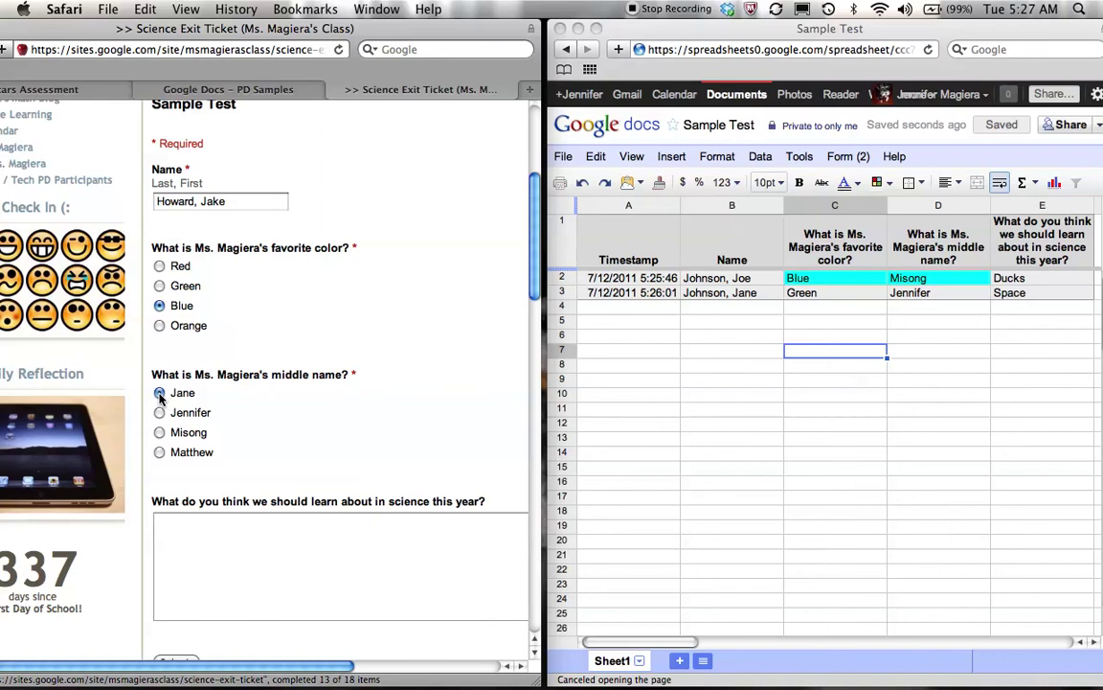
click(159, 432)
scroll(268, 392, down, 3)
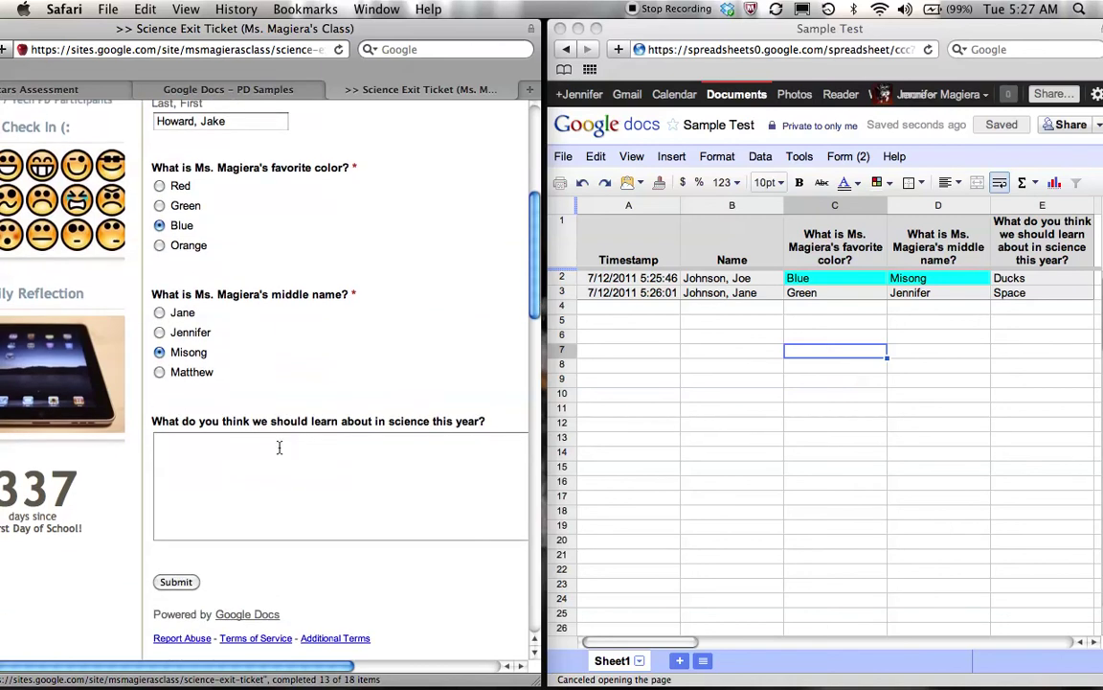
click(279, 447)
text(Nothing!)
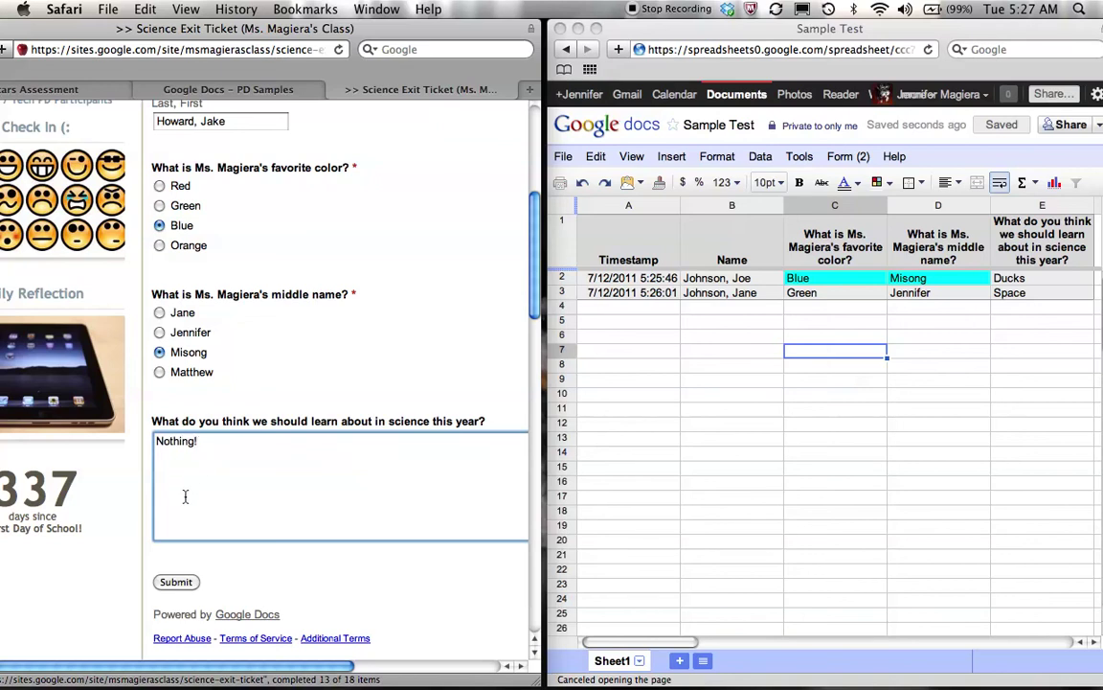
click(175, 581)
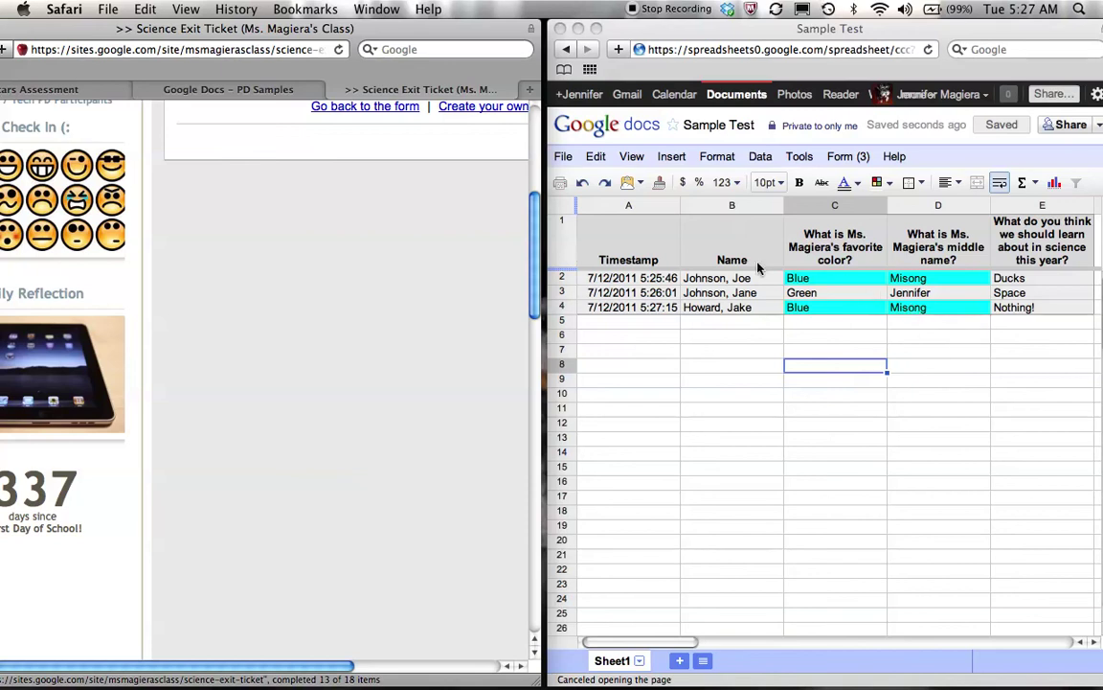
click(657, 189)
click(713, 206)
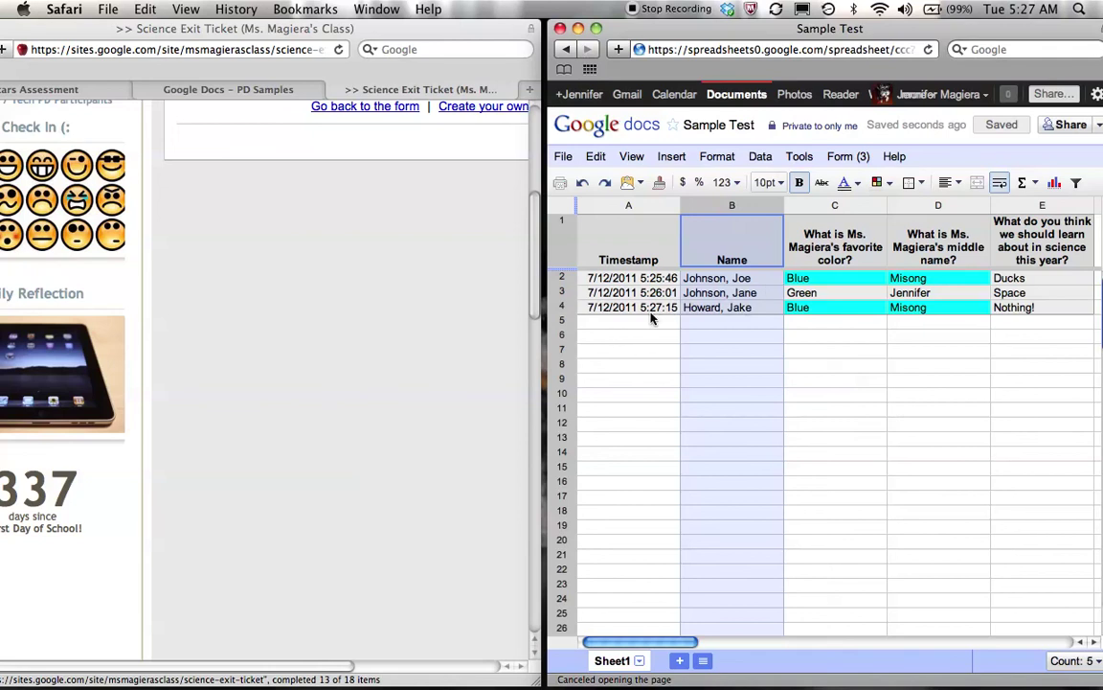
click(867, 320)
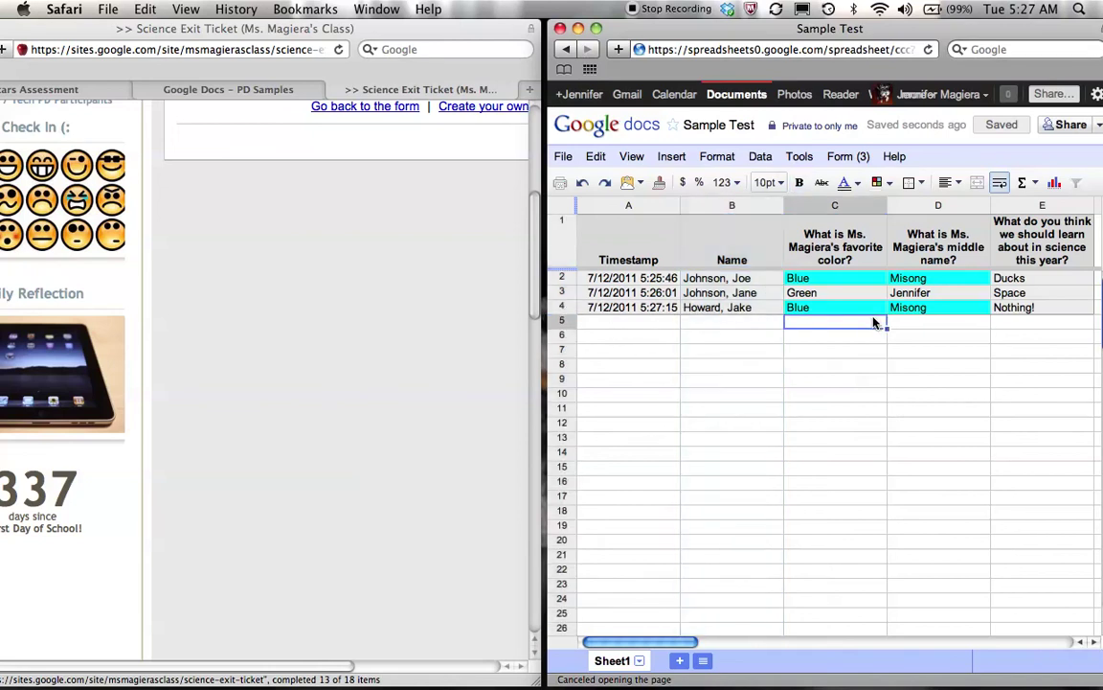
scroll(746, 330, down, 9)
scroll(746, 331, up, 9)
drag(583, 277, 1022, 466)
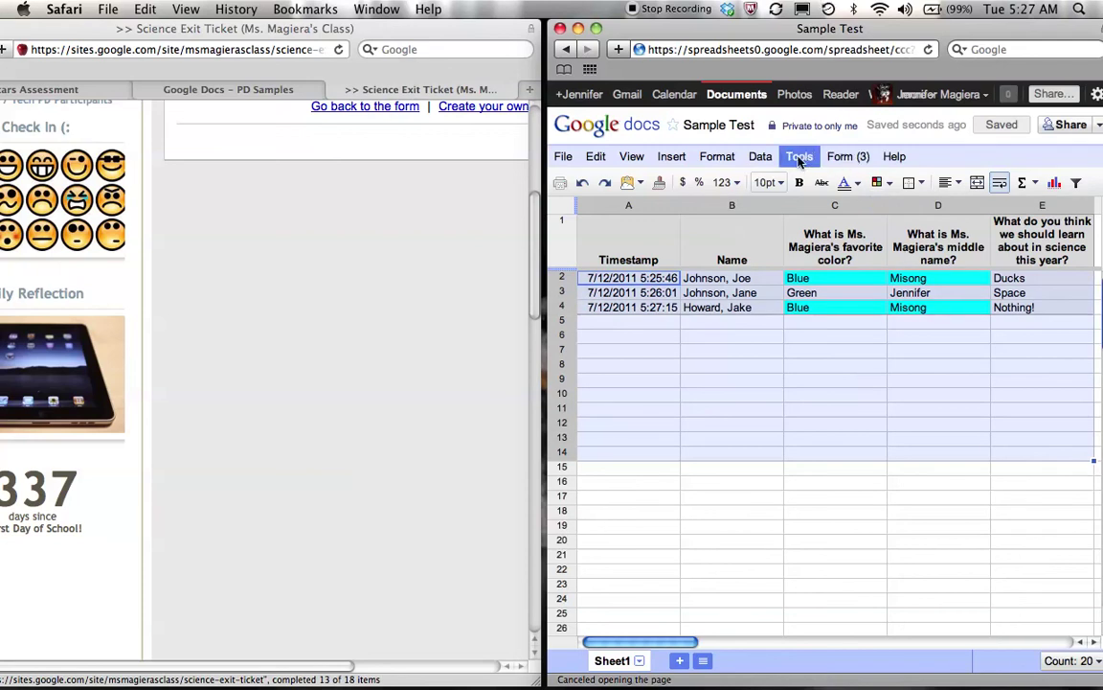
click(760, 156)
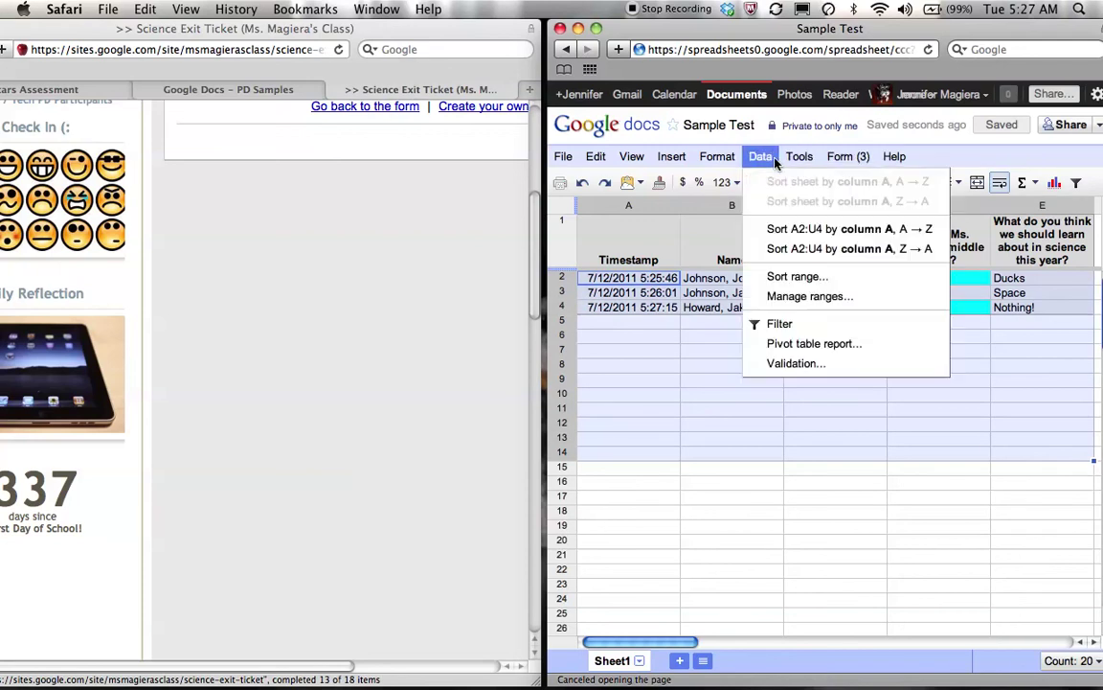
click(714, 545)
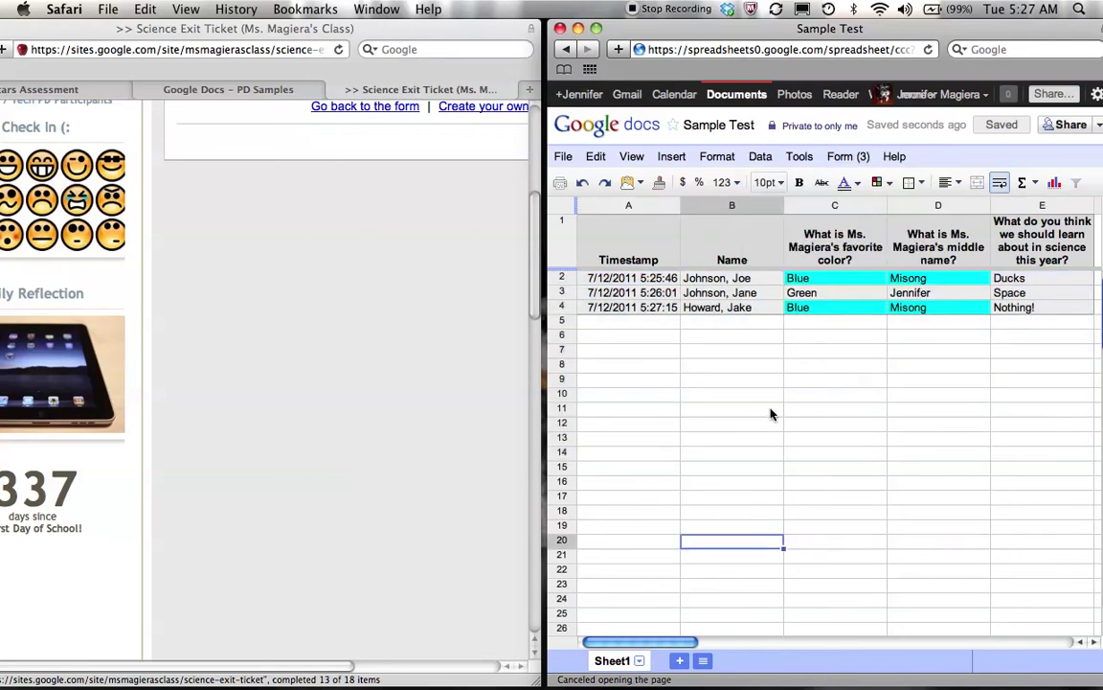